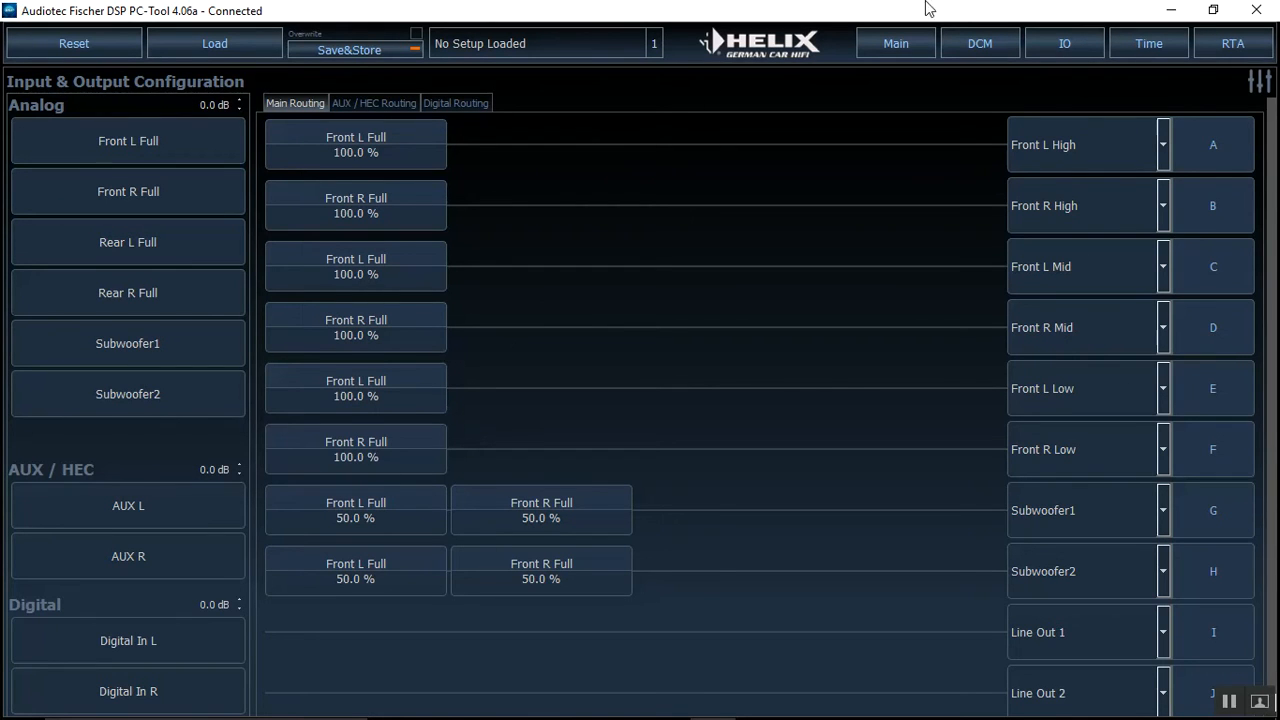
Step: In the device configuration's signal management, set the HEC/AUX signal detection release time to 1 s
{"action": "left_click", "coordinate": [975, 44]}
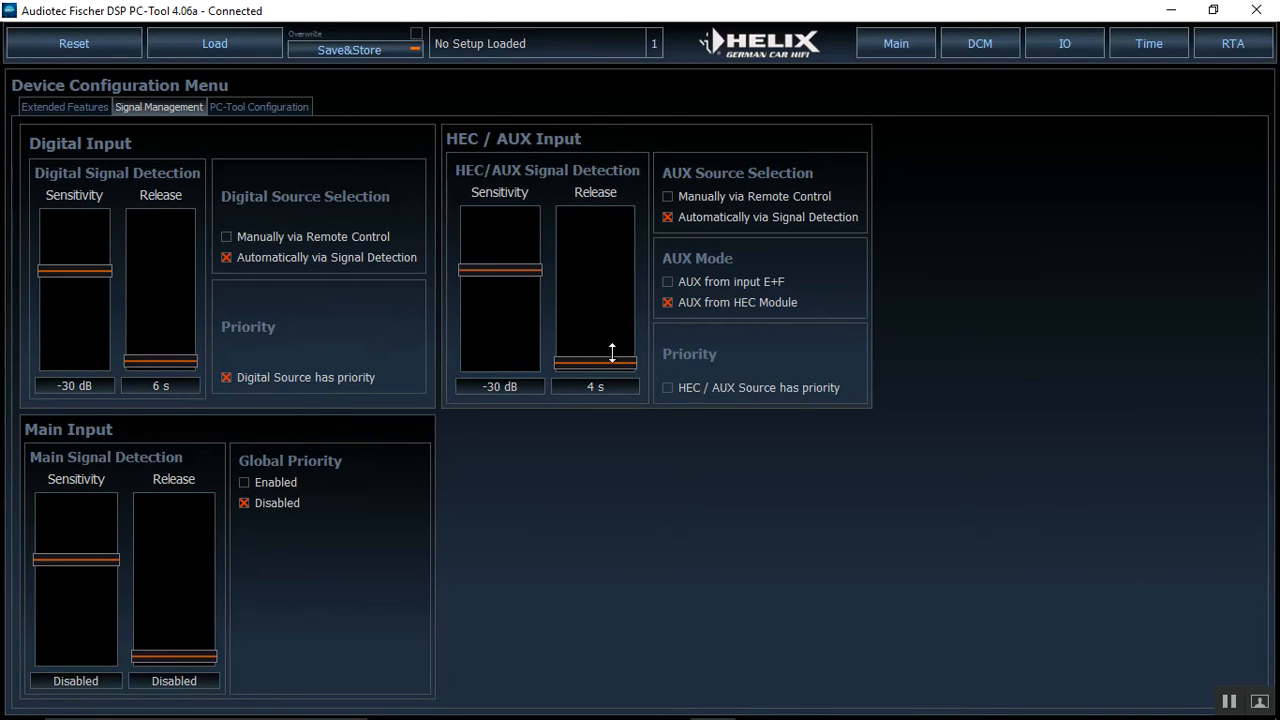
{"action": "left_click_drag", "start_coordinate": [615, 368], "coordinate": [615, 383]}
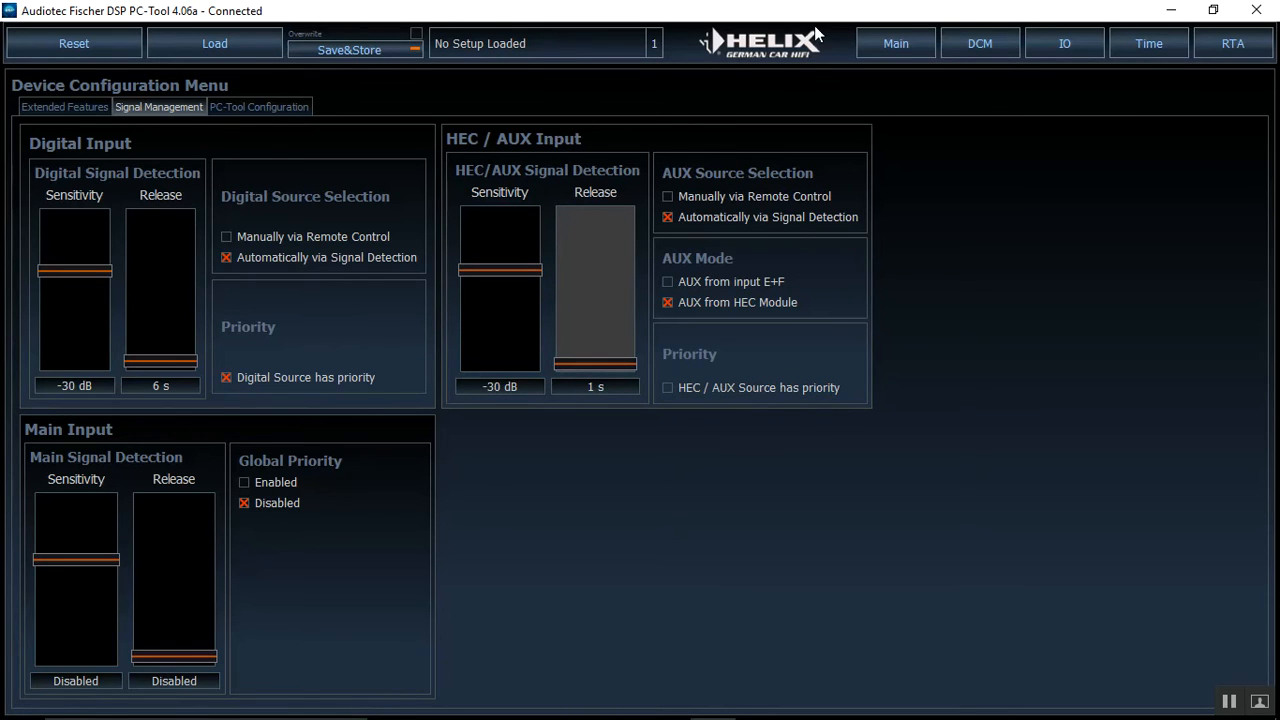
Step: Set the highpass filter of the linked Front L High and Front R High outputs to Linkwitz with a -24 dB/Oct slope
{"action": "left_click", "coordinate": [876, 45]}
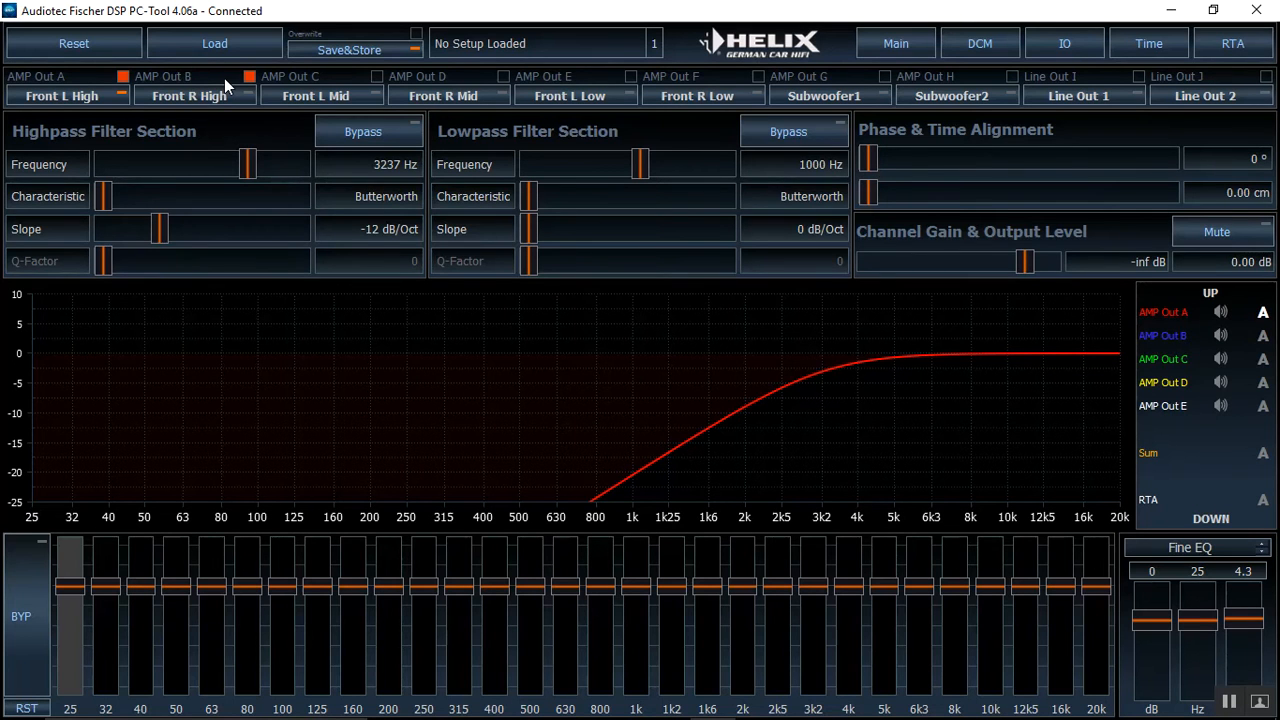
{"action": "left_click", "coordinate": [102, 198]}
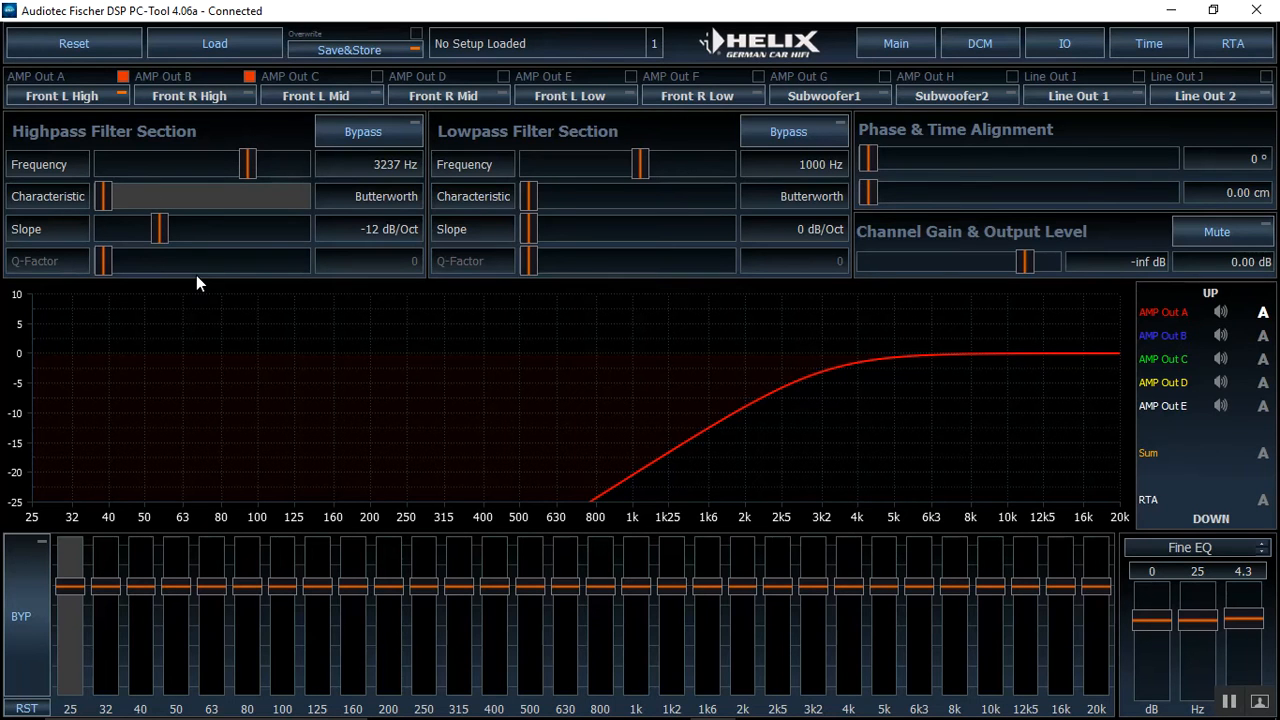
{"action": "key", "text": "Right"}
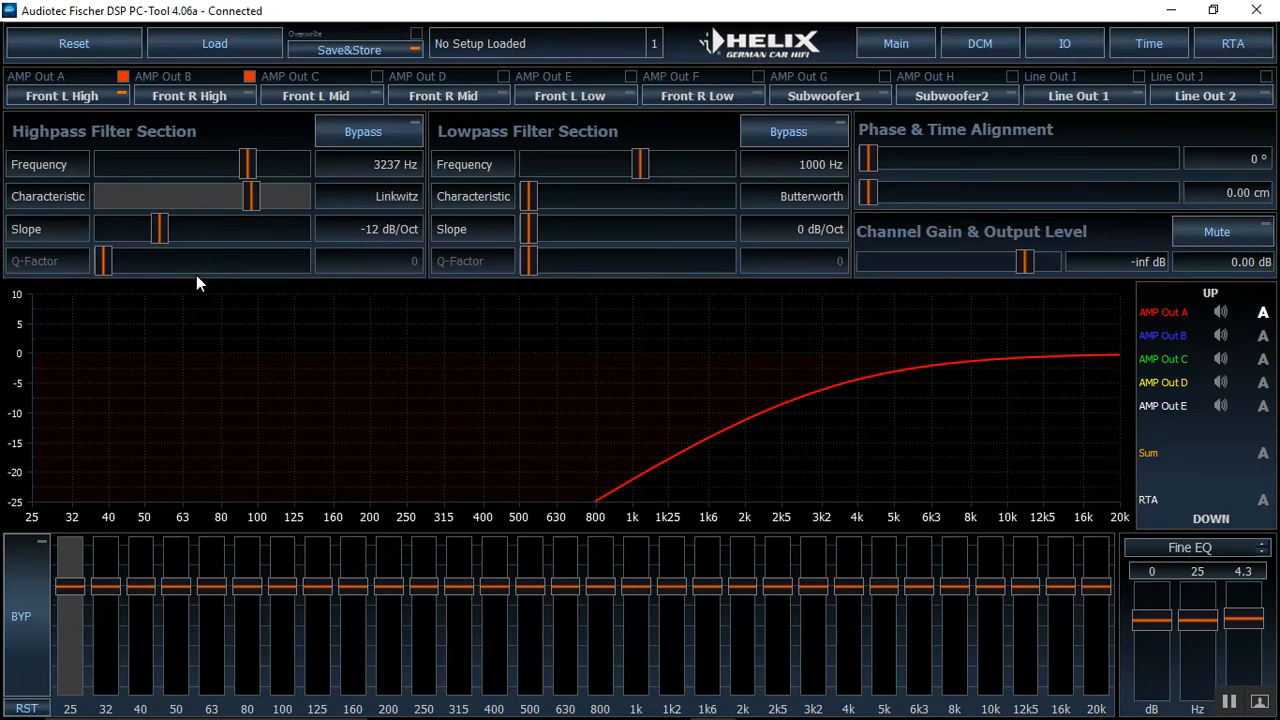
{"action": "key", "text": "Tab"}
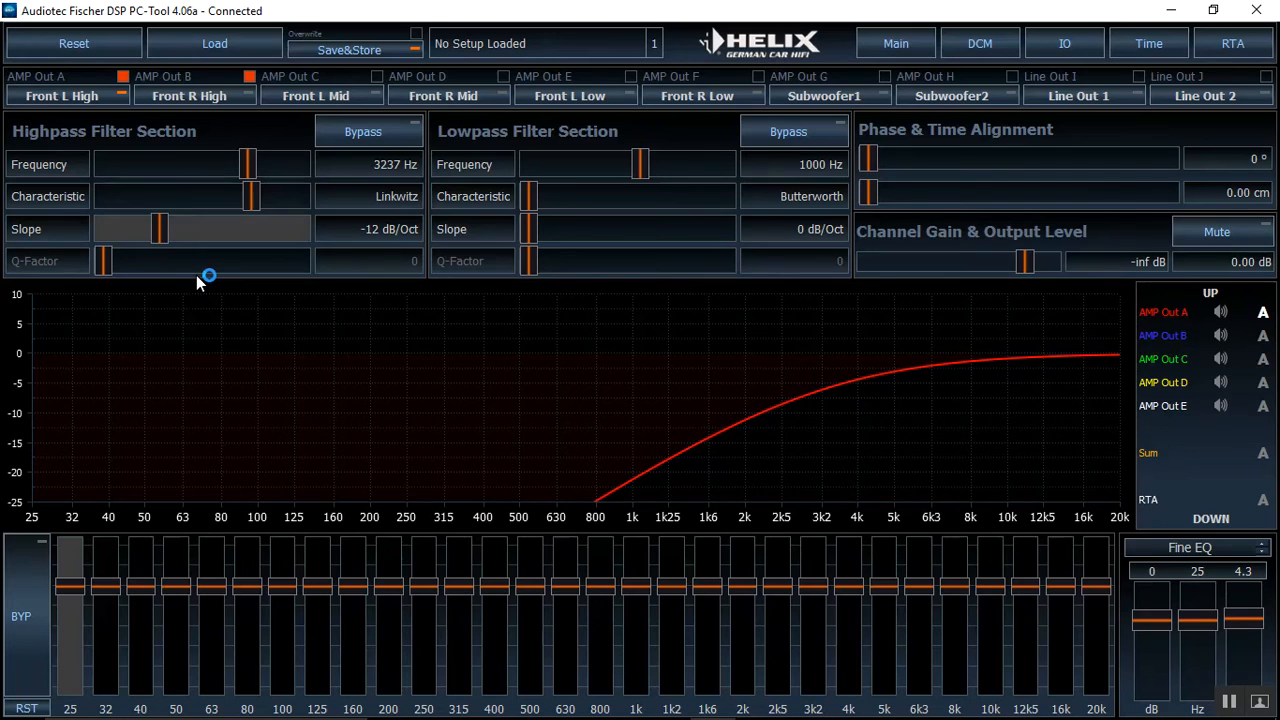
{"action": "key", "text": "Right"}
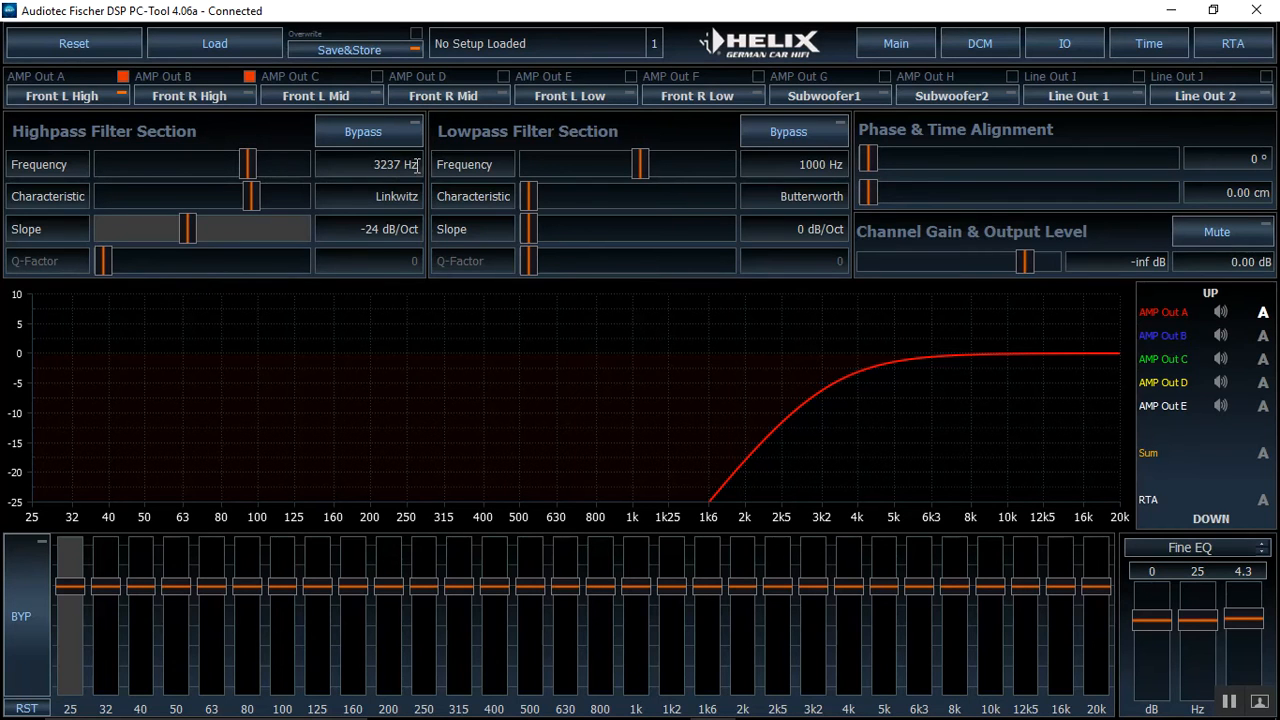
Step: Set the front high outputs' highpass frequency to 8500 Hz and bypass their lowpass filter
{"action": "left_click_drag", "start_coordinate": [418, 166], "coordinate": [361, 164]}
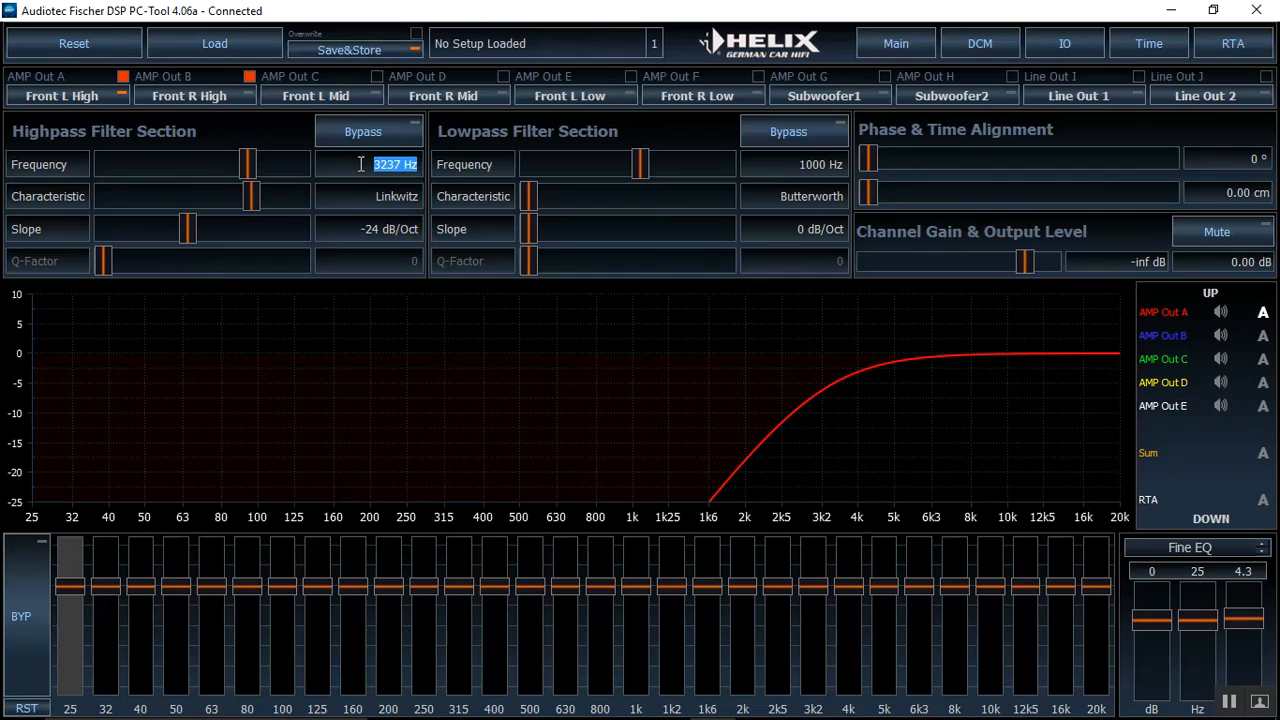
{"action": "type", "text": "8500"}
{"action": "key", "text": "Return"}
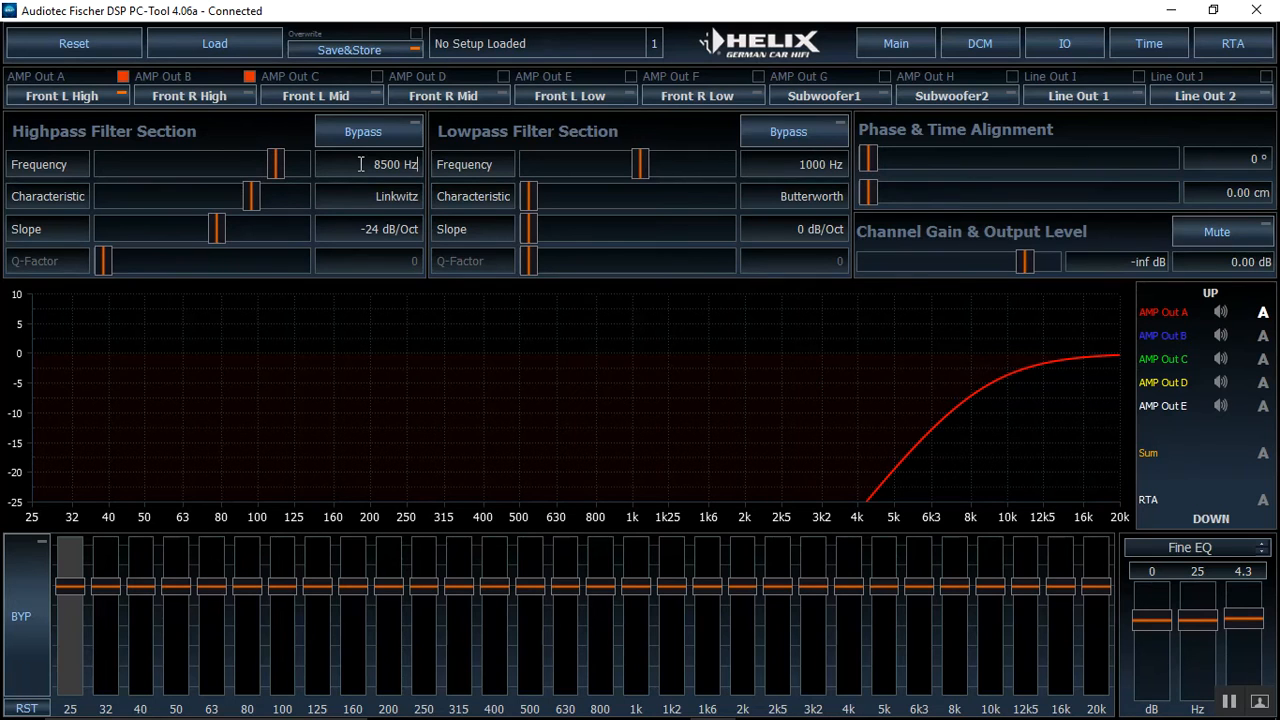
{"action": "left_click", "coordinate": [806, 133]}
Step: Link Front L Mid and Front R Mid and set their highpass filter to Linkwitz, -24 dB/Oct, at 250 Hz
{"action": "left_click", "coordinate": [324, 93]}
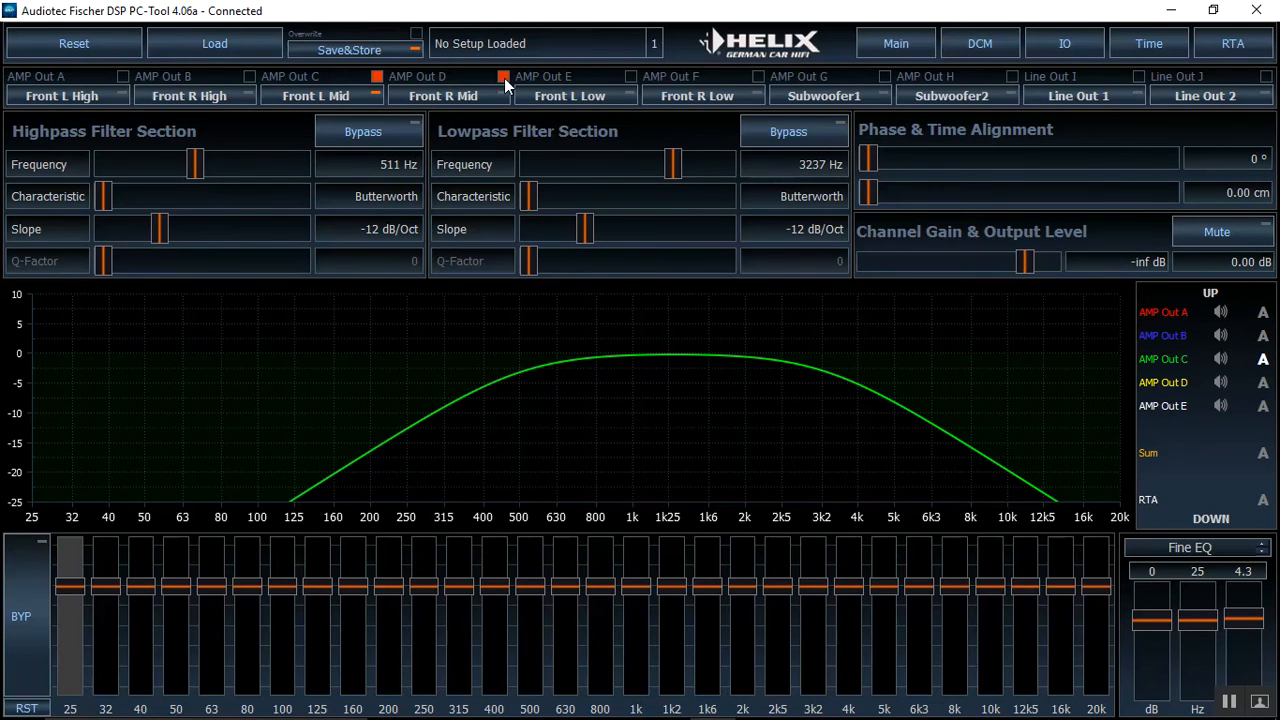
{"action": "scroll", "coordinate": [104, 197], "scroll_direction": "up", "scroll_amount": 2}
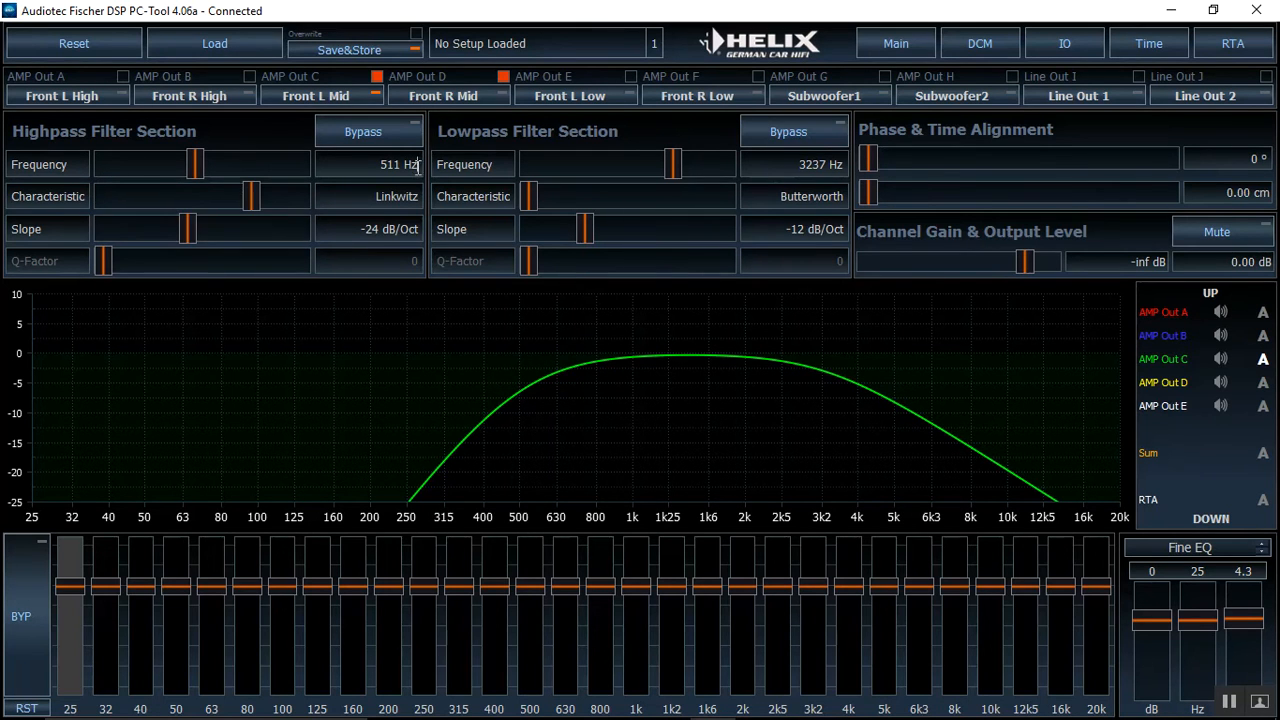
{"action": "left_click_drag", "start_coordinate": [418, 165], "coordinate": [376, 164]}
{"action": "type", "text": "250"}
{"action": "key", "text": "Return"}
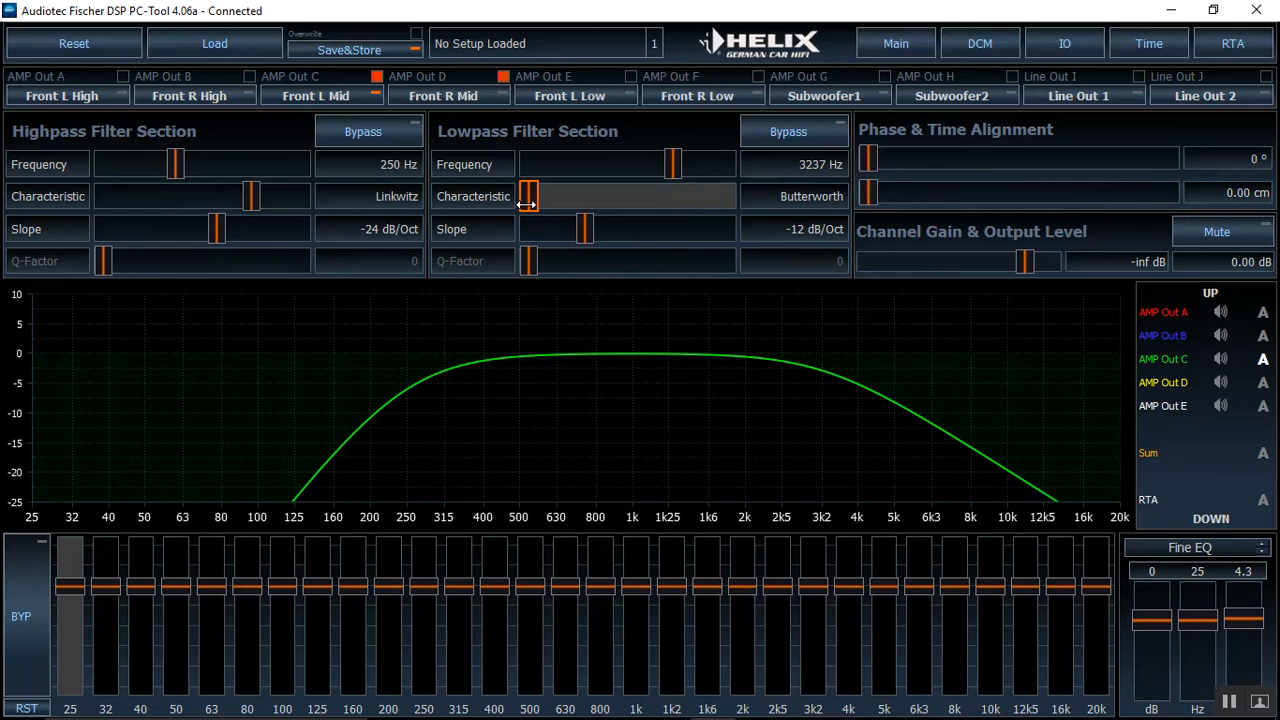
Step: Set the front mid outputs' lowpass filter to Linkwitz with a -24 dB/Oct slope at 8500 Hz
{"action": "key", "text": "Right"}
{"action": "key", "text": "Right"}
{"action": "key", "text": "Right"}
{"action": "key", "text": "Right"}
{"action": "key", "text": "Left"}
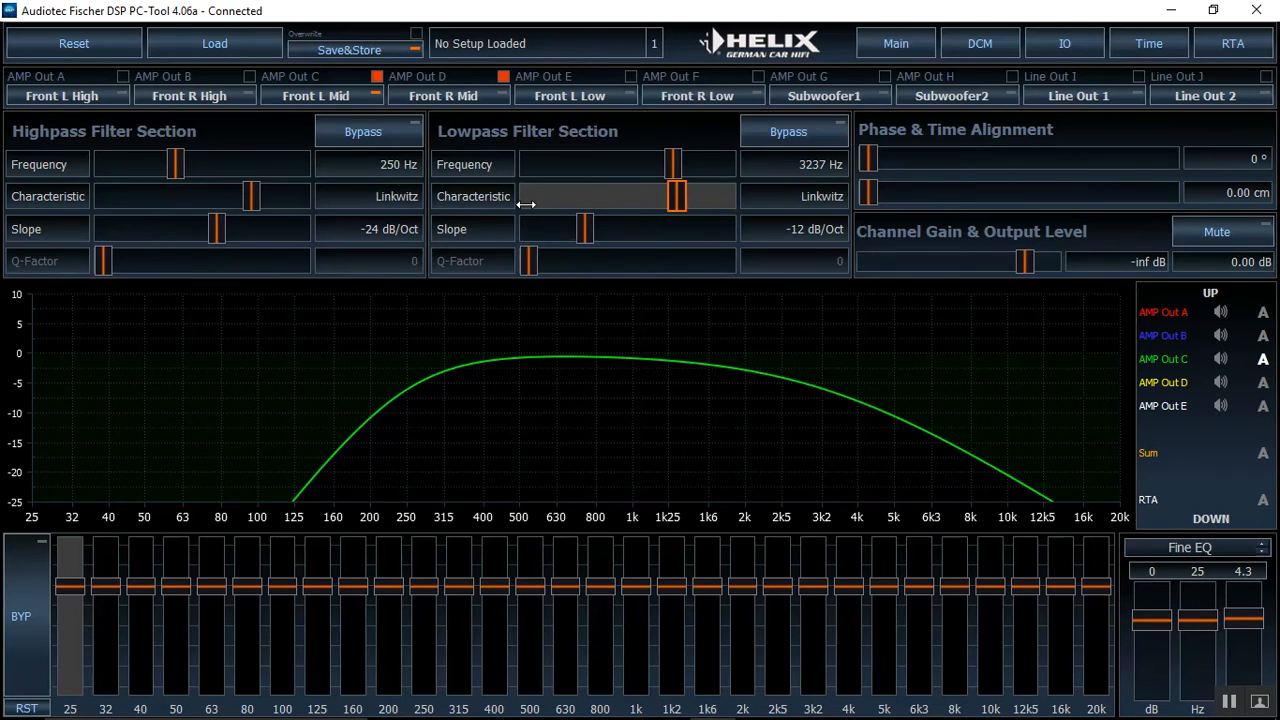
{"action": "key", "text": "Tab"}
{"action": "key", "text": "Right"}
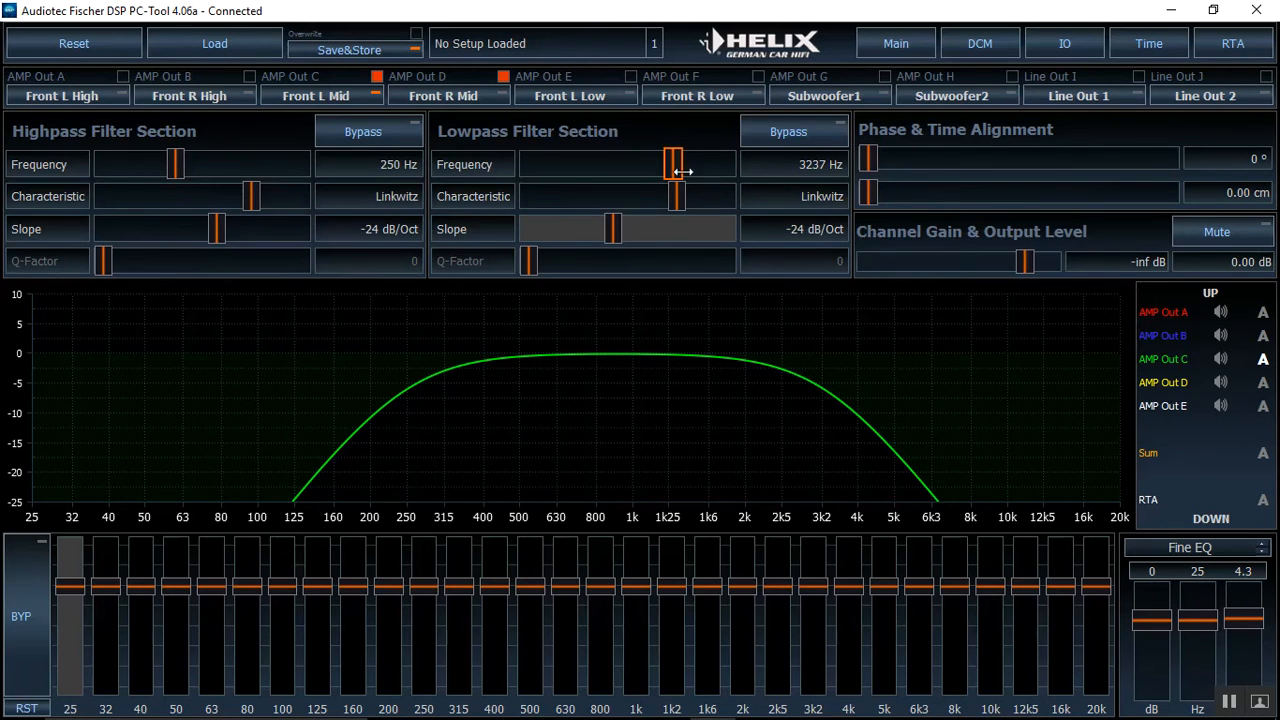
{"action": "left_click_drag", "start_coordinate": [841, 168], "coordinate": [792, 162]}
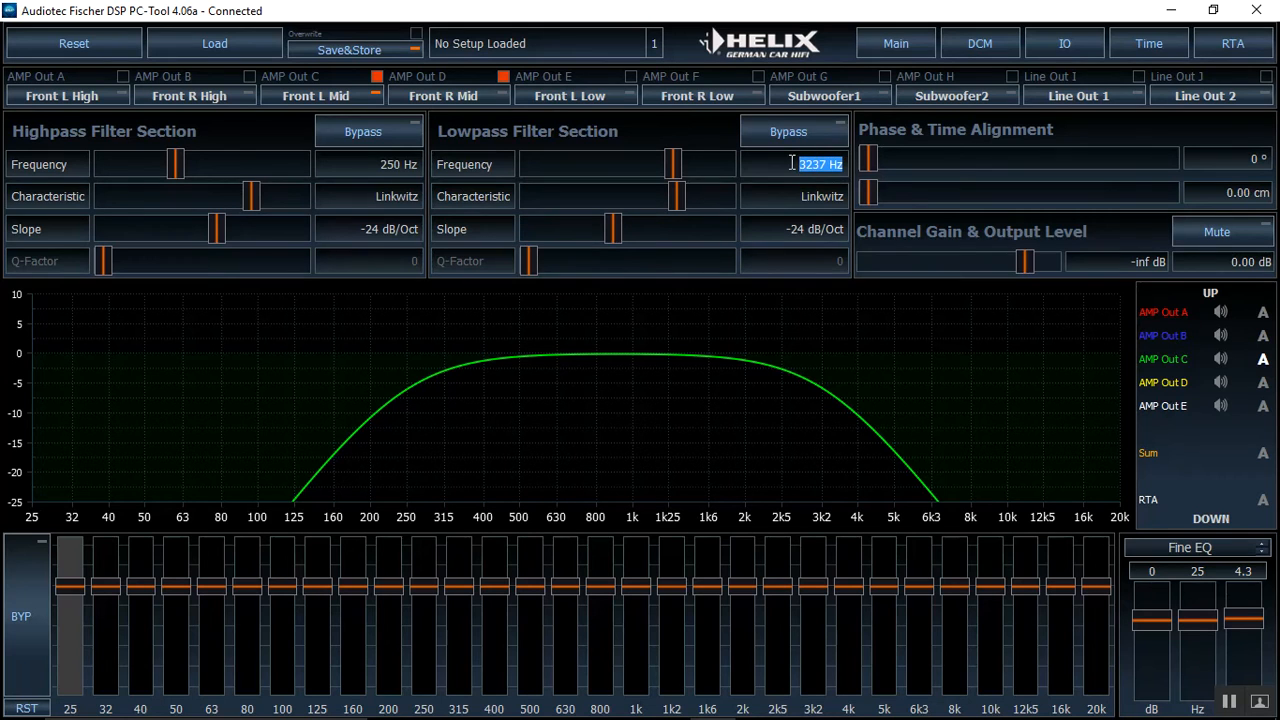
{"action": "type", "text": "8500"}
{"action": "key", "text": "Return"}
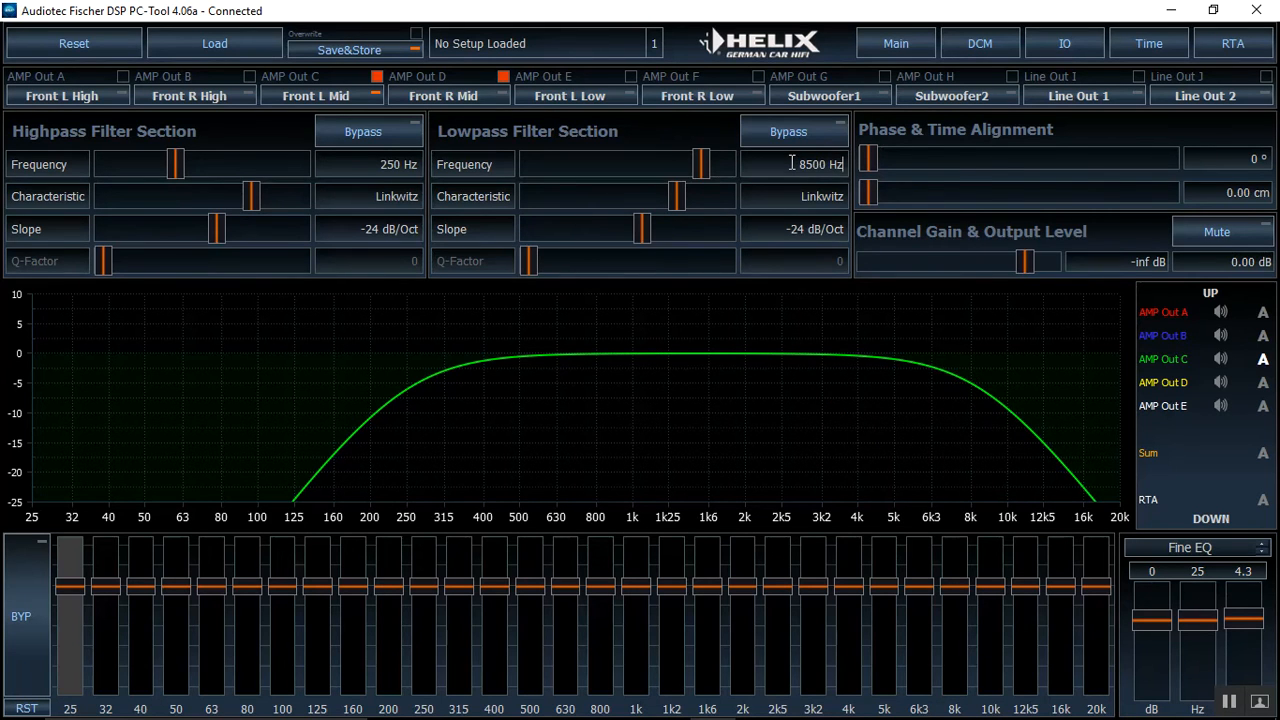
Step: Link Front L Low and Front R Low and set their highpass filter to Linkwitz, -24 dB/Oct, at 40 Hz
{"action": "left_click", "coordinate": [621, 97]}
{"action": "left_click", "coordinate": [759, 75]}
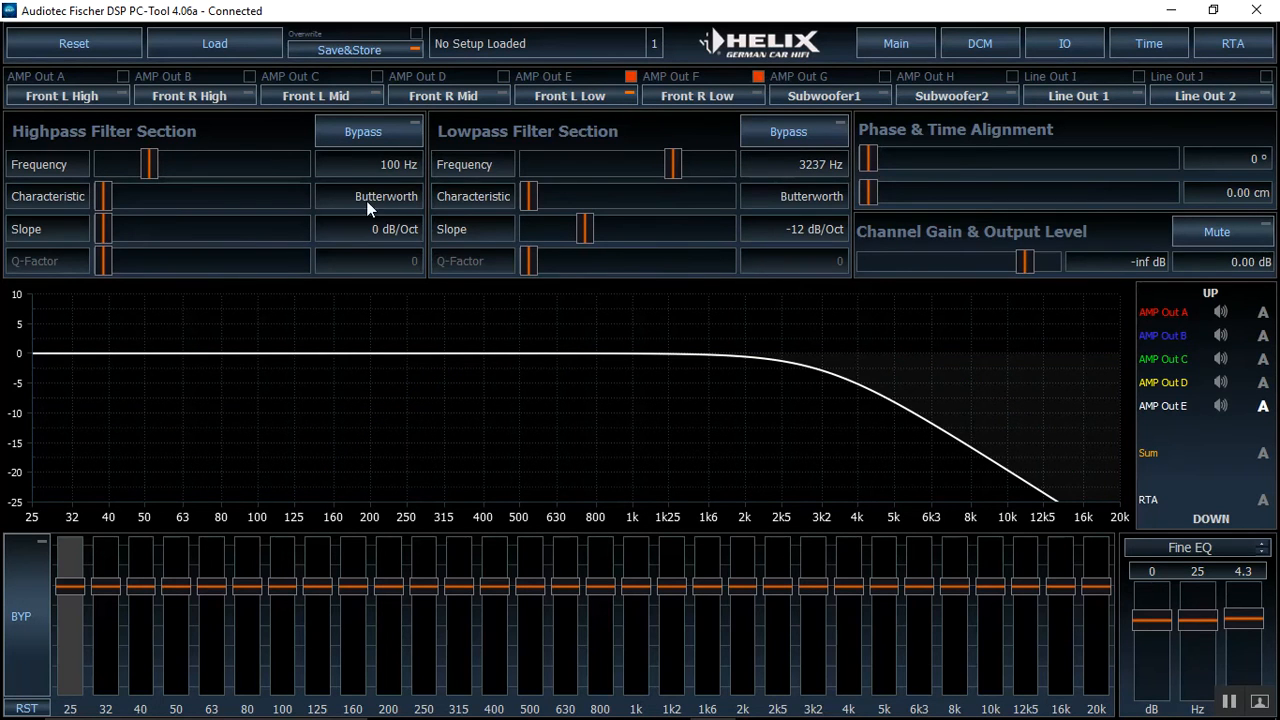
{"action": "scroll", "coordinate": [104, 207], "scroll_direction": "up", "scroll_amount": 3}
{"action": "scroll", "coordinate": [104, 207], "scroll_direction": "up", "scroll_amount": 2}
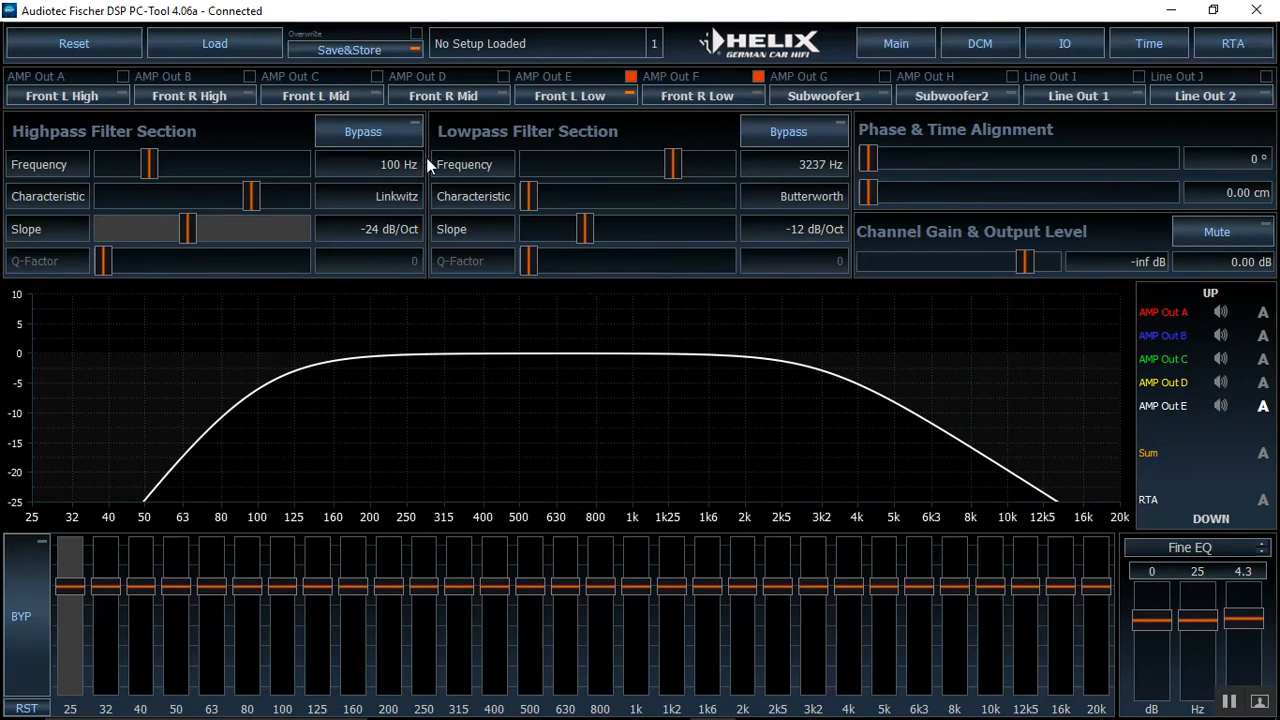
{"action": "left_click_drag", "start_coordinate": [419, 165], "coordinate": [375, 168]}
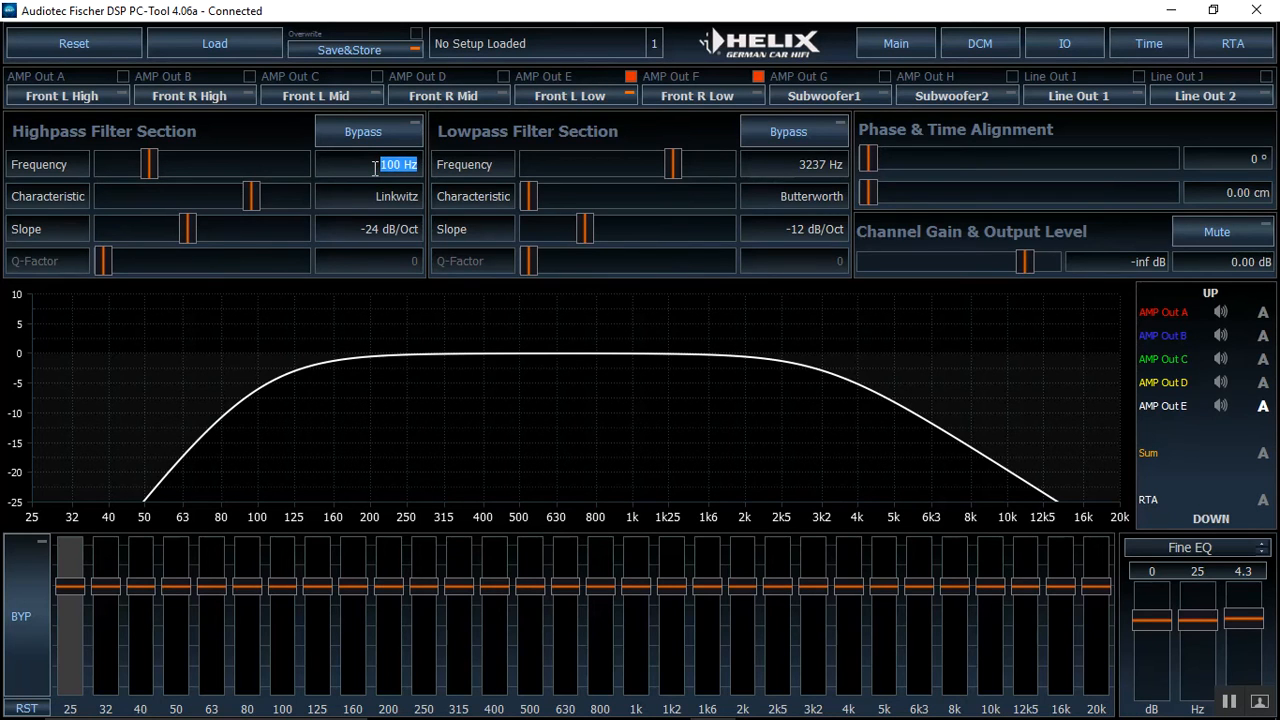
{"action": "type", "text": "40"}
{"action": "key", "text": "Return"}
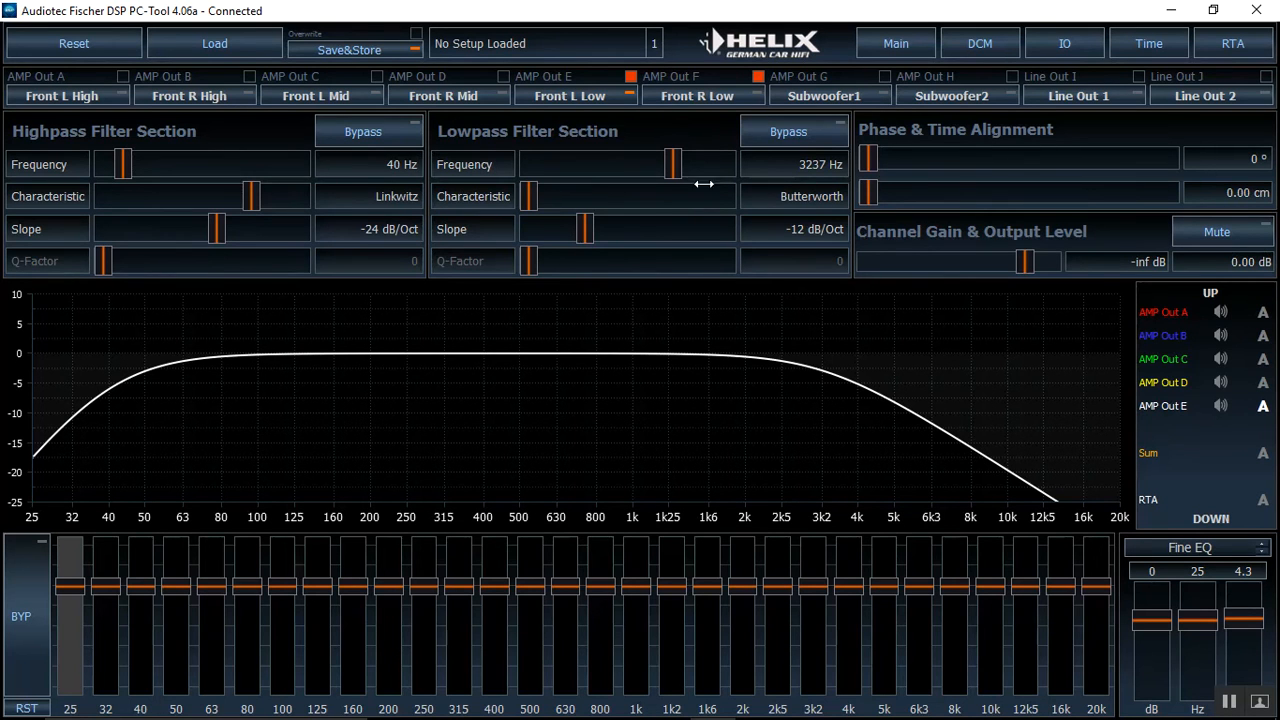
Step: Set the front low outputs' lowpass filter to Linkwitz with a -24 dB/Oct slope at 250 Hz
{"action": "left_click", "coordinate": [535, 200]}
{"action": "key", "text": "Right"}
{"action": "key", "text": "Right"}
{"action": "key", "text": "Tab"}
{"action": "key", "text": "Right"}
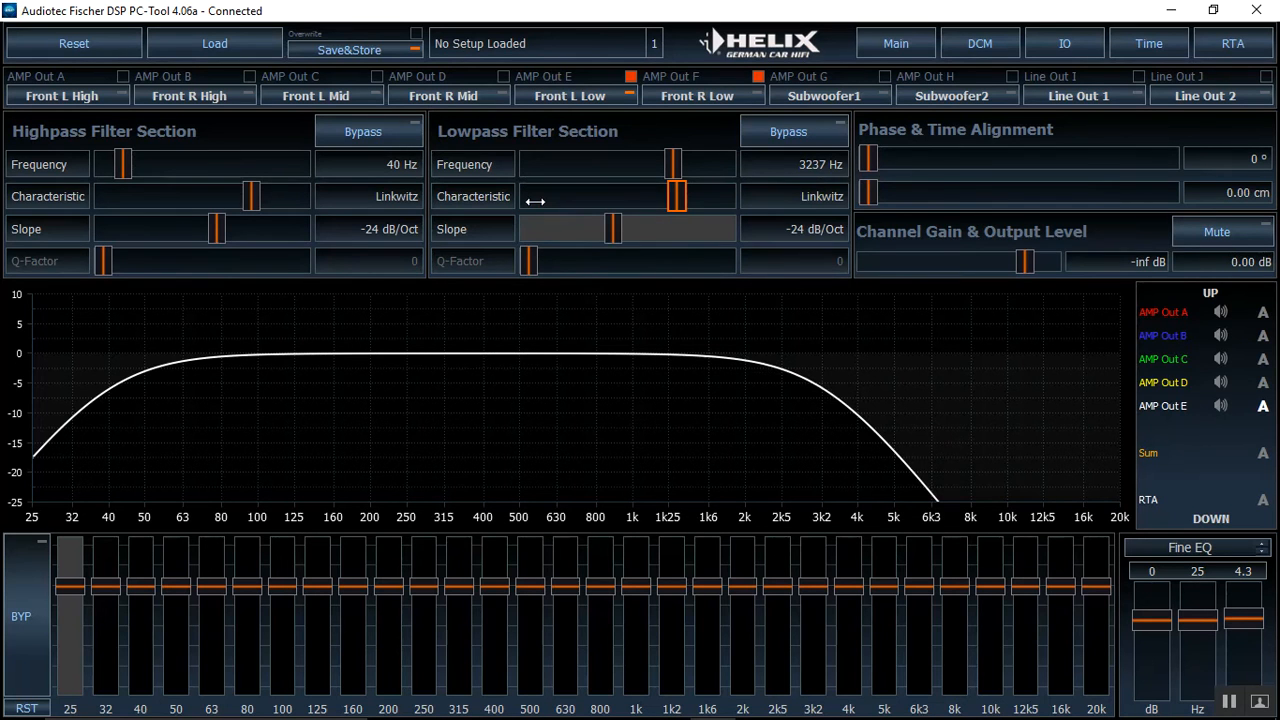
{"action": "left_click_drag", "start_coordinate": [848, 164], "coordinate": [801, 169]}
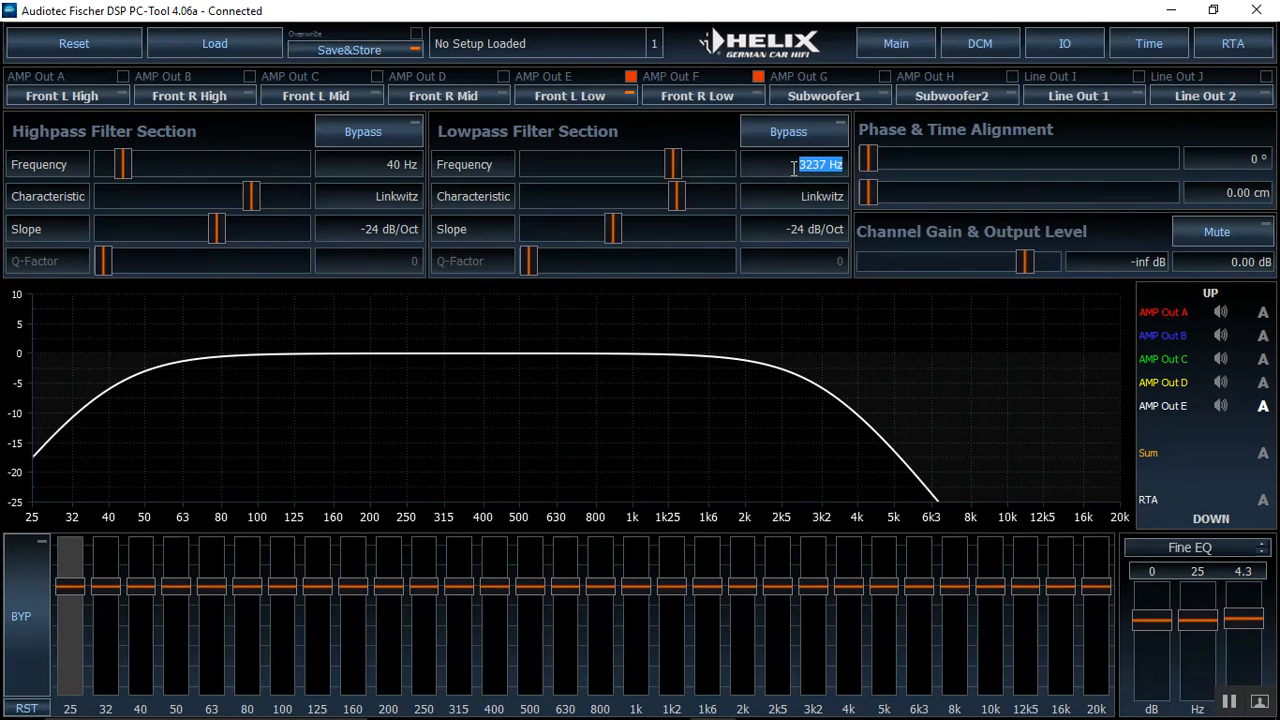
{"action": "type", "text": "250"}
{"action": "key", "text": "Return"}
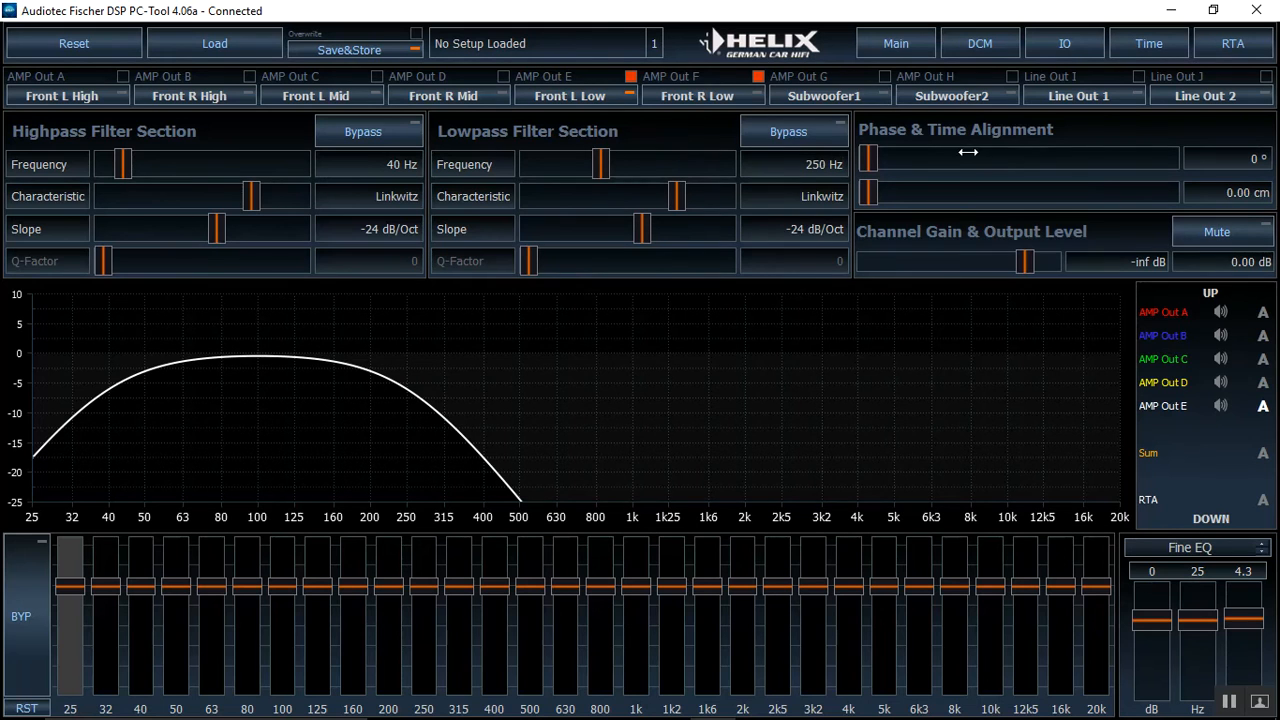
Step: Link Subwoofer1 and Subwoofer2 and bypass their highpass filter
{"action": "left_click", "coordinate": [875, 96]}
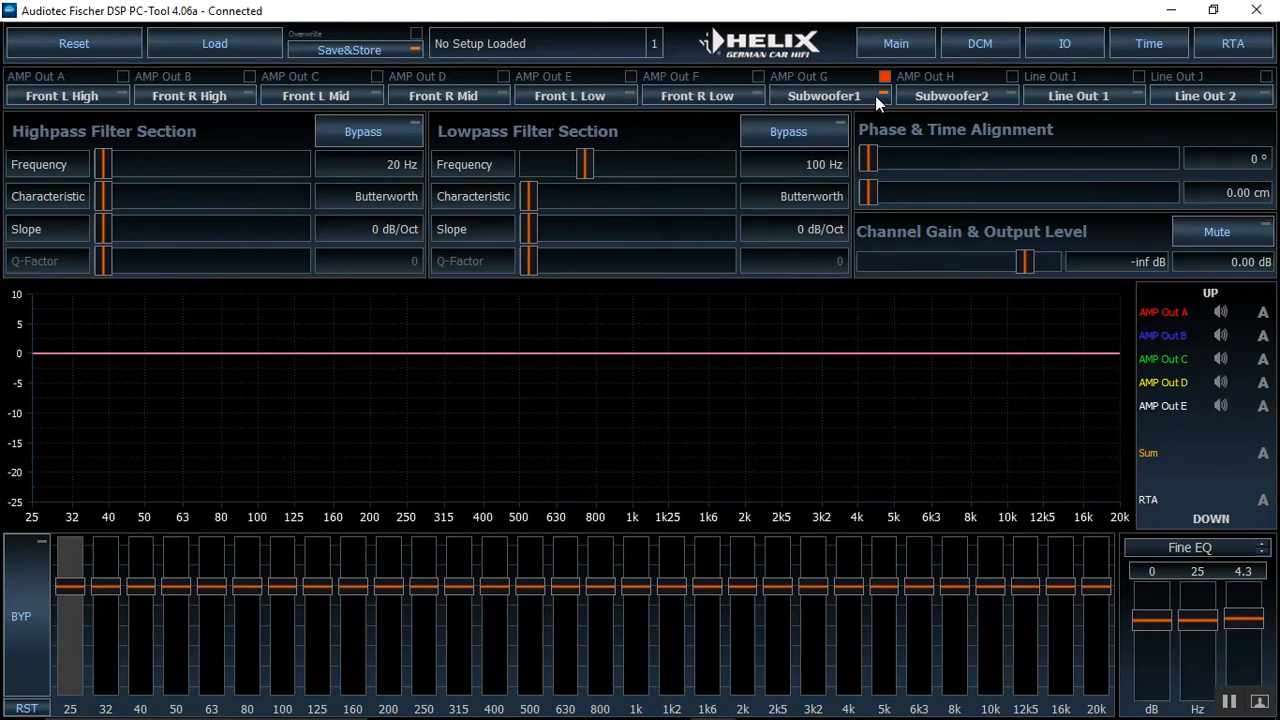
{"action": "left_click", "coordinate": [1011, 76]}
{"action": "left_click", "coordinate": [362, 133]}
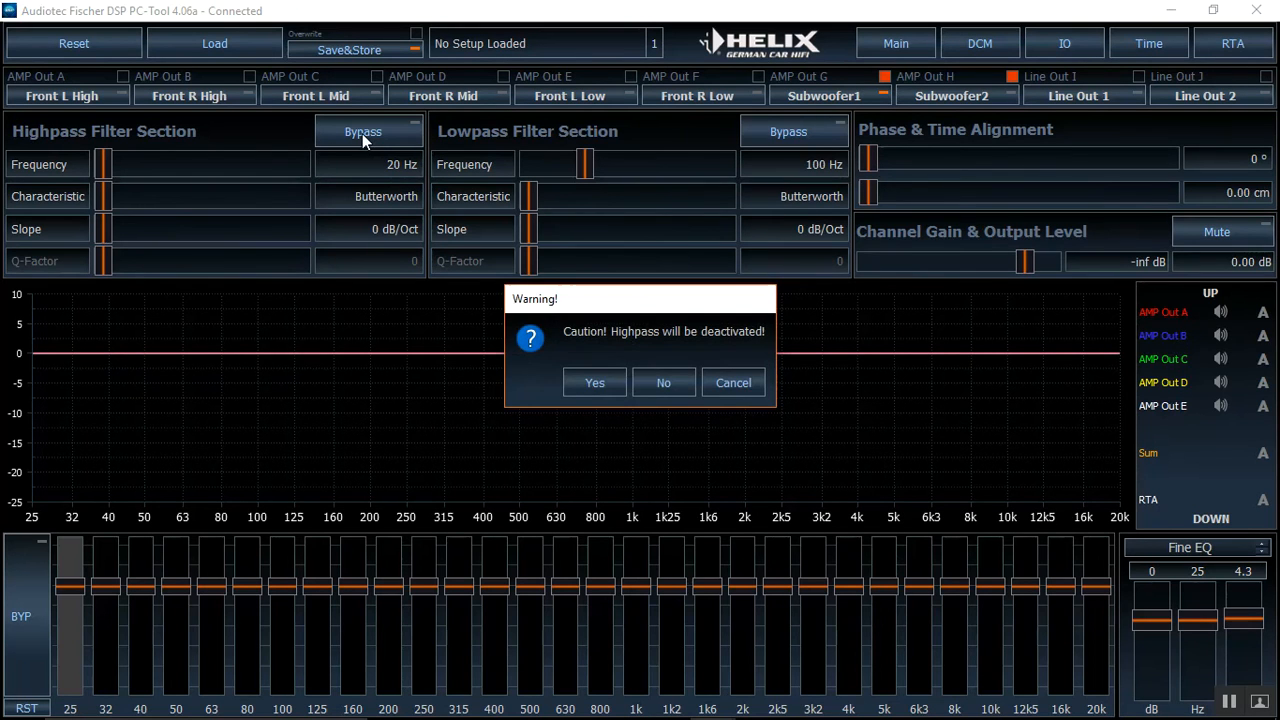
{"action": "left_click", "coordinate": [615, 381]}
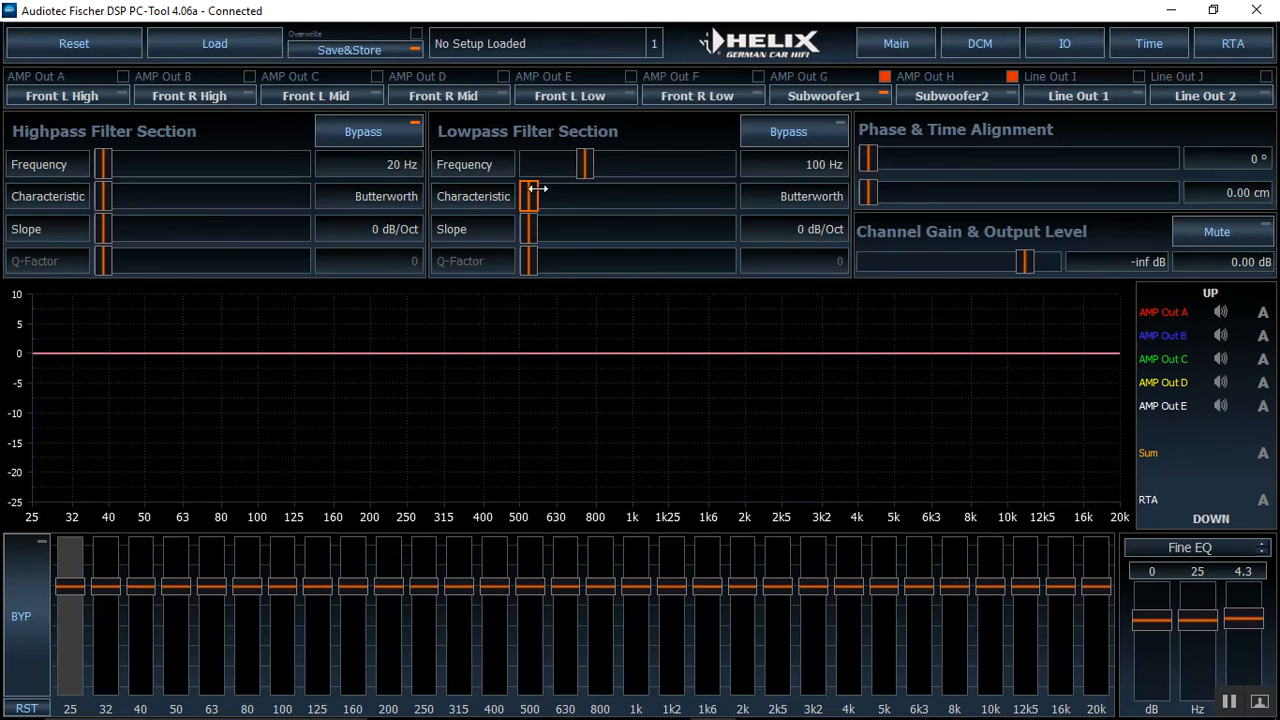
Step: Set the subwoofer outputs' lowpass filter to Linkwitz with a -24 dB/Oct slope at 40 Hz
{"action": "key", "text": "Right"}
{"action": "key", "text": "Right"}
{"action": "key", "text": "Right"}
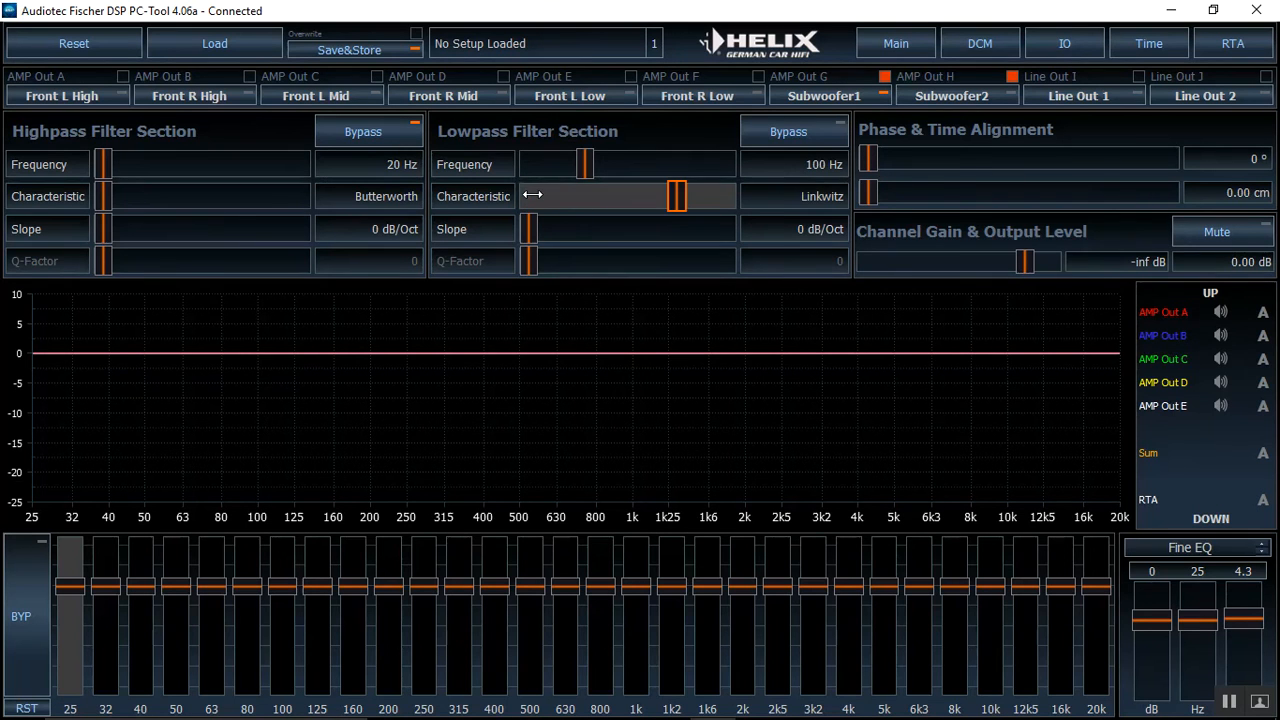
{"action": "key", "text": "Down"}
{"action": "key", "text": "Right"}
{"action": "key", "text": "Right"}
{"action": "key", "text": "Right"}
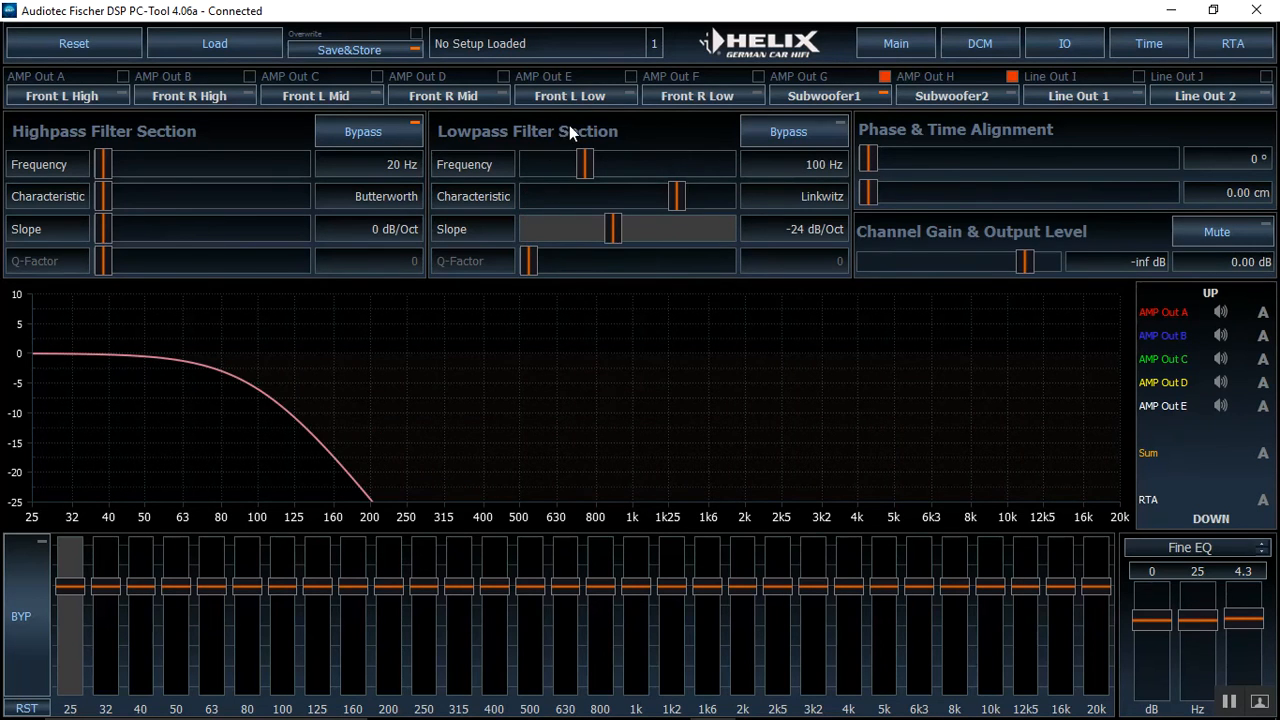
{"action": "left_click_drag", "start_coordinate": [845, 164], "coordinate": [803, 167]}
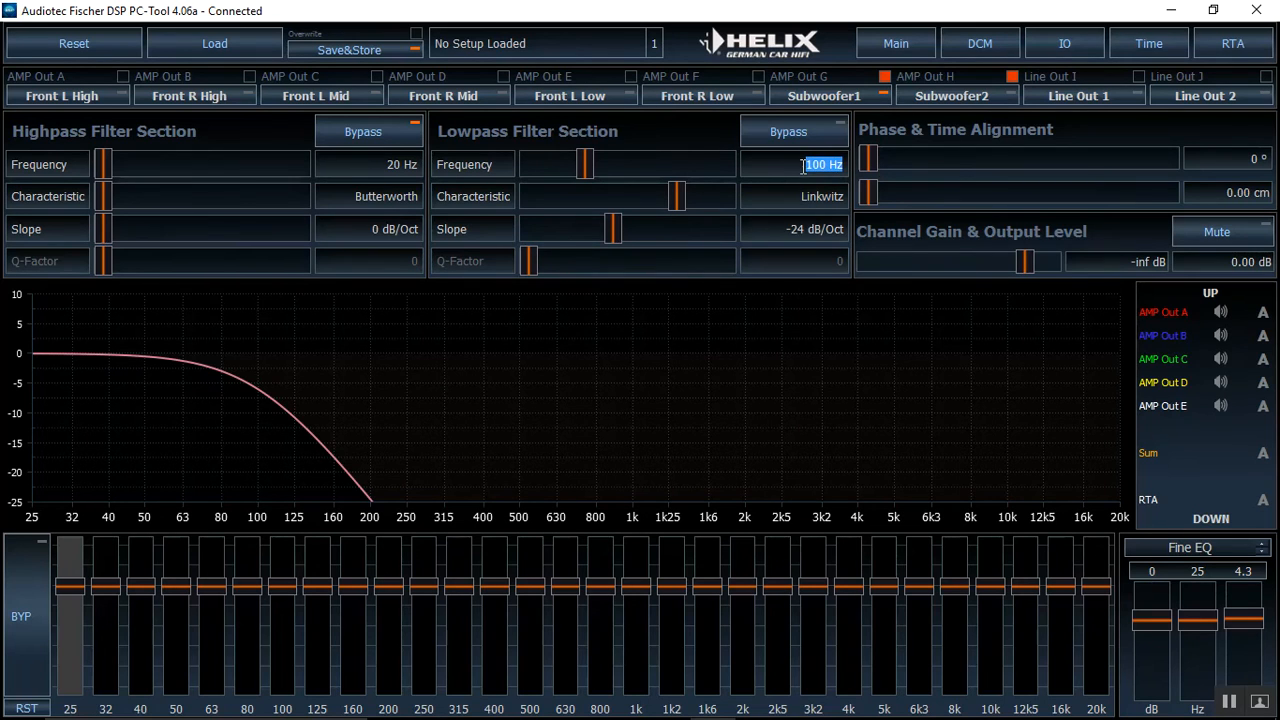
{"action": "type", "text": "40"}
{"action": "key", "text": "Return"}
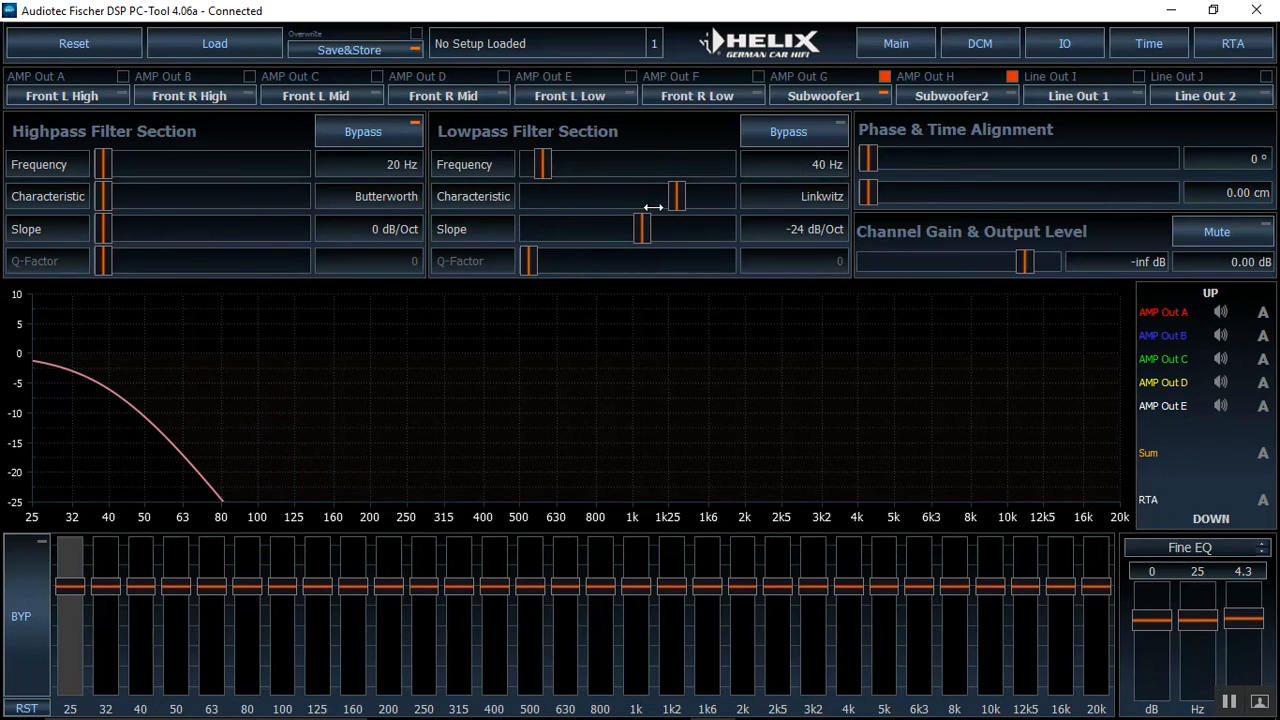
Step: Review the crossover filters of the front high, front mid, front low and subwoofer outputs, including Front R High on its own
{"action": "left_click", "coordinate": [100, 97]}
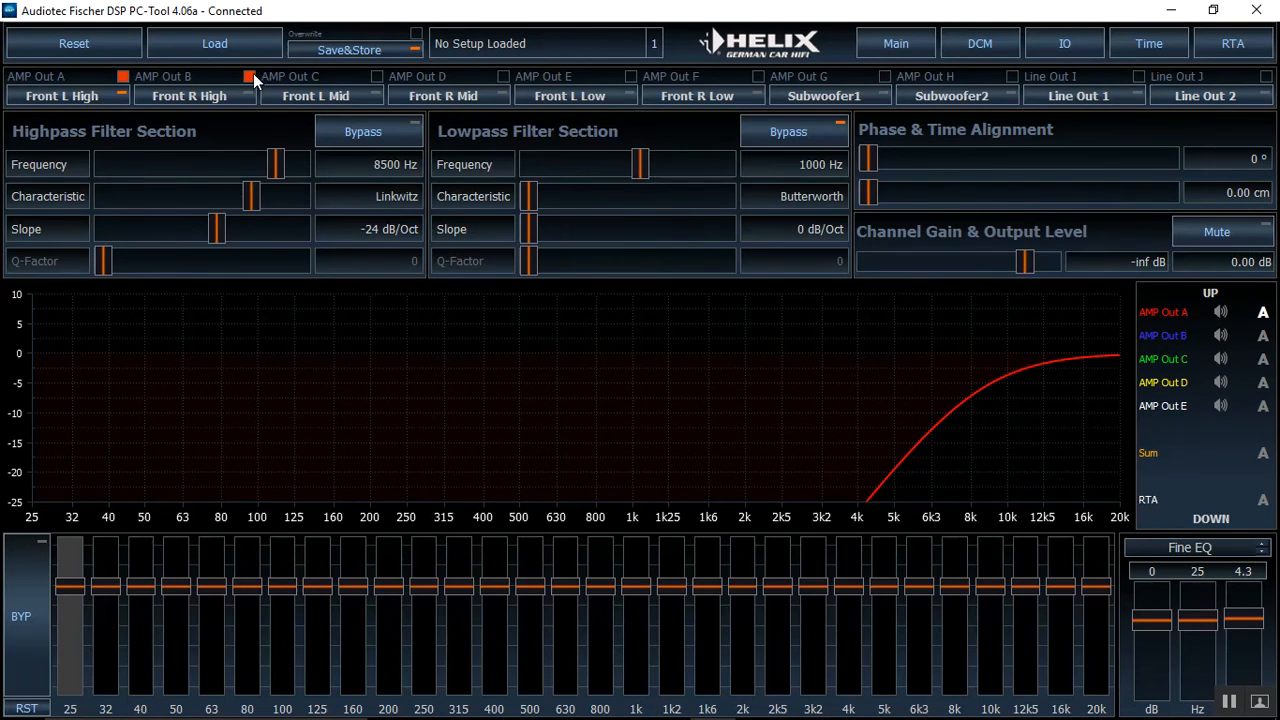
{"action": "left_click", "coordinate": [320, 97]}
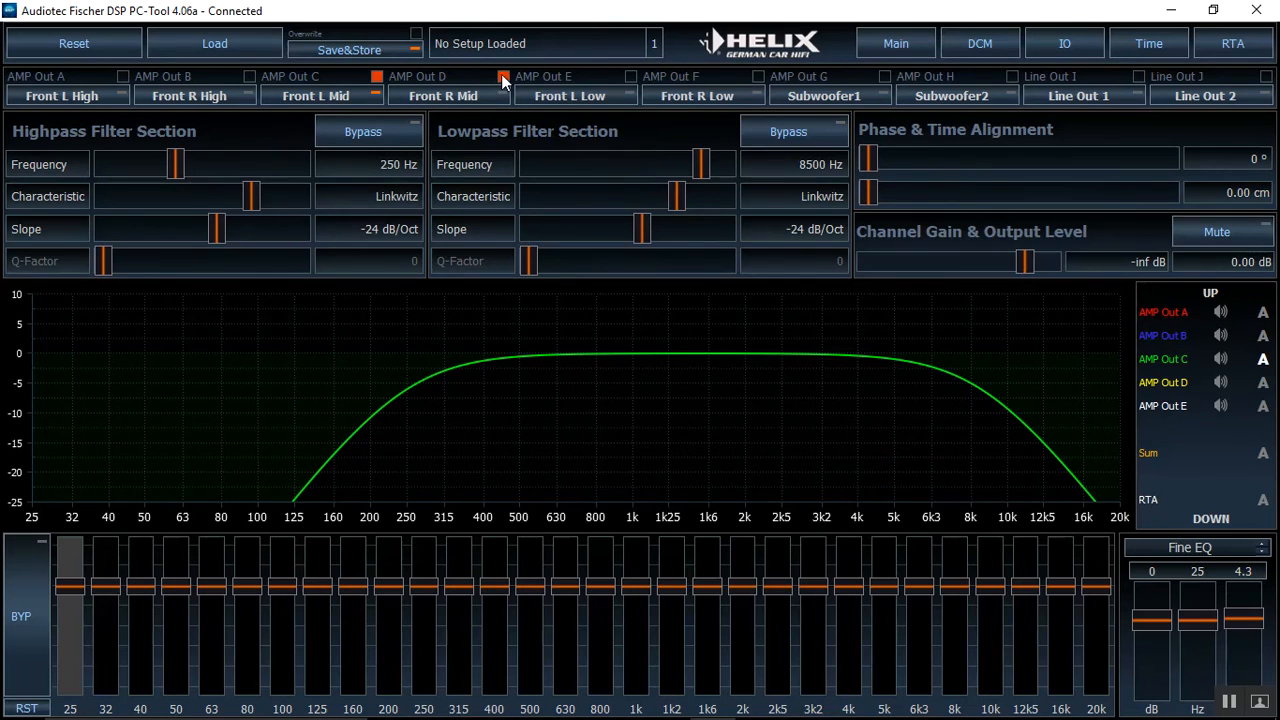
{"action": "left_click", "coordinate": [597, 97]}
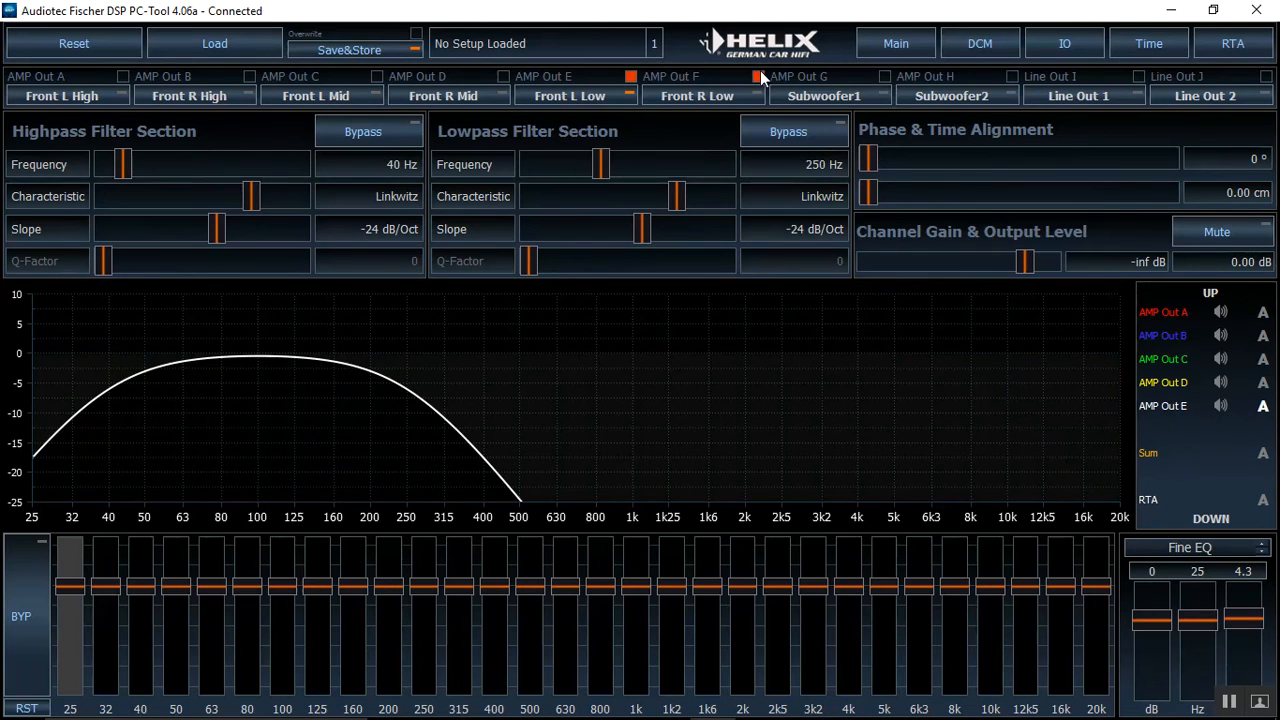
{"action": "left_click", "coordinate": [815, 93]}
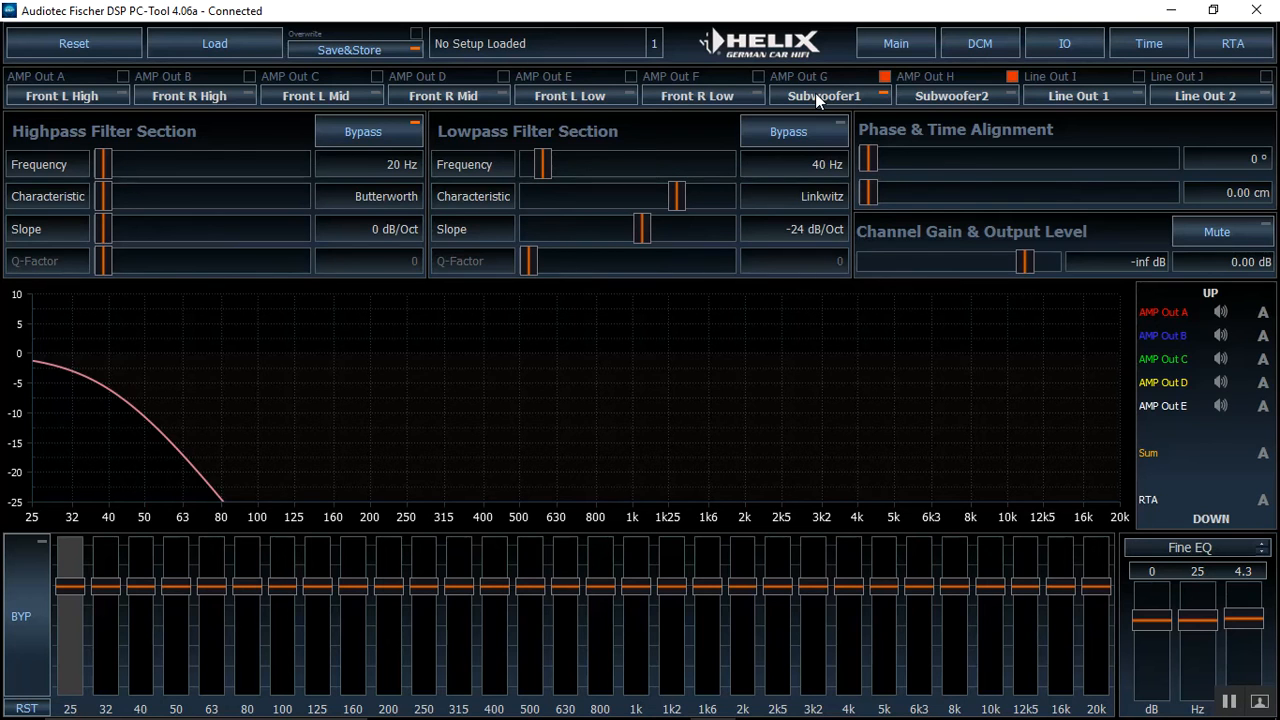
{"action": "left_click", "coordinate": [179, 98]}
{"action": "left_click", "coordinate": [113, 94]}
{"action": "left_click", "coordinate": [238, 96]}
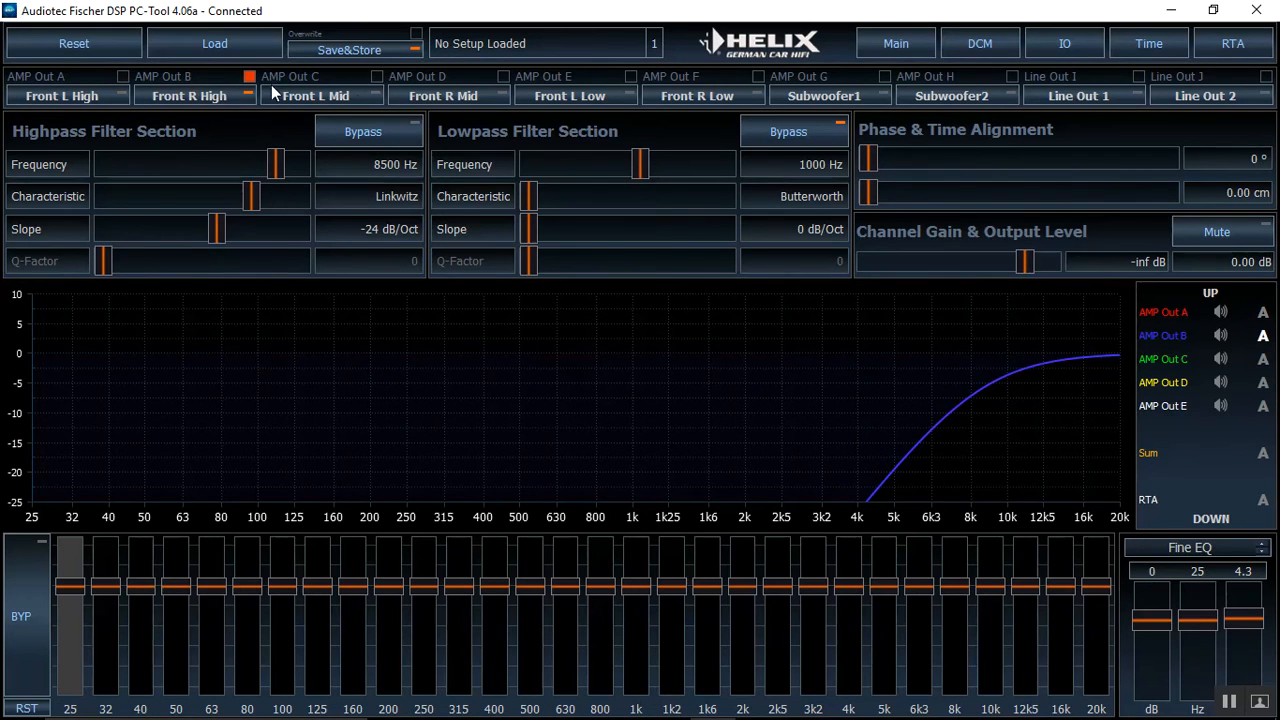
Step: Overlay the AMP Out A, AMP Out E and AMP Out G response curves on the Front L Mid curve in the graph
{"action": "left_click", "coordinate": [363, 100]}
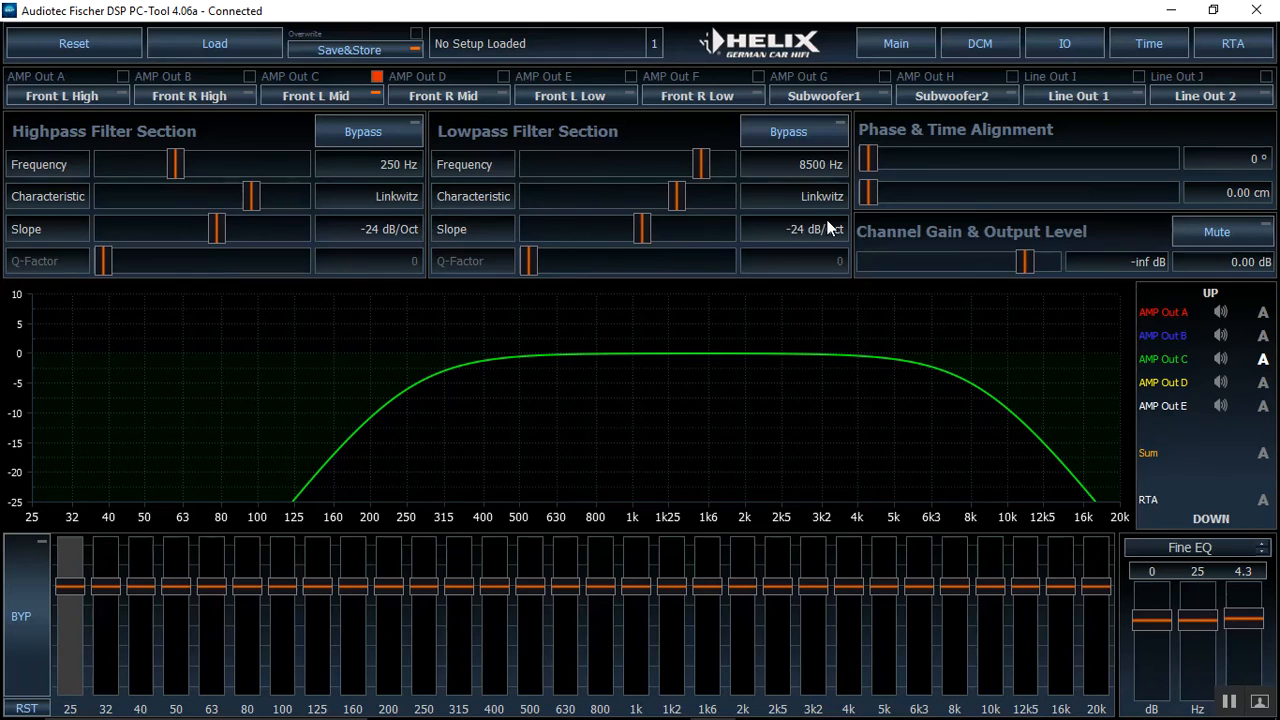
{"action": "left_click", "coordinate": [1221, 314]}
{"action": "left_click", "coordinate": [1221, 314]}
{"action": "left_click", "coordinate": [1263, 314]}
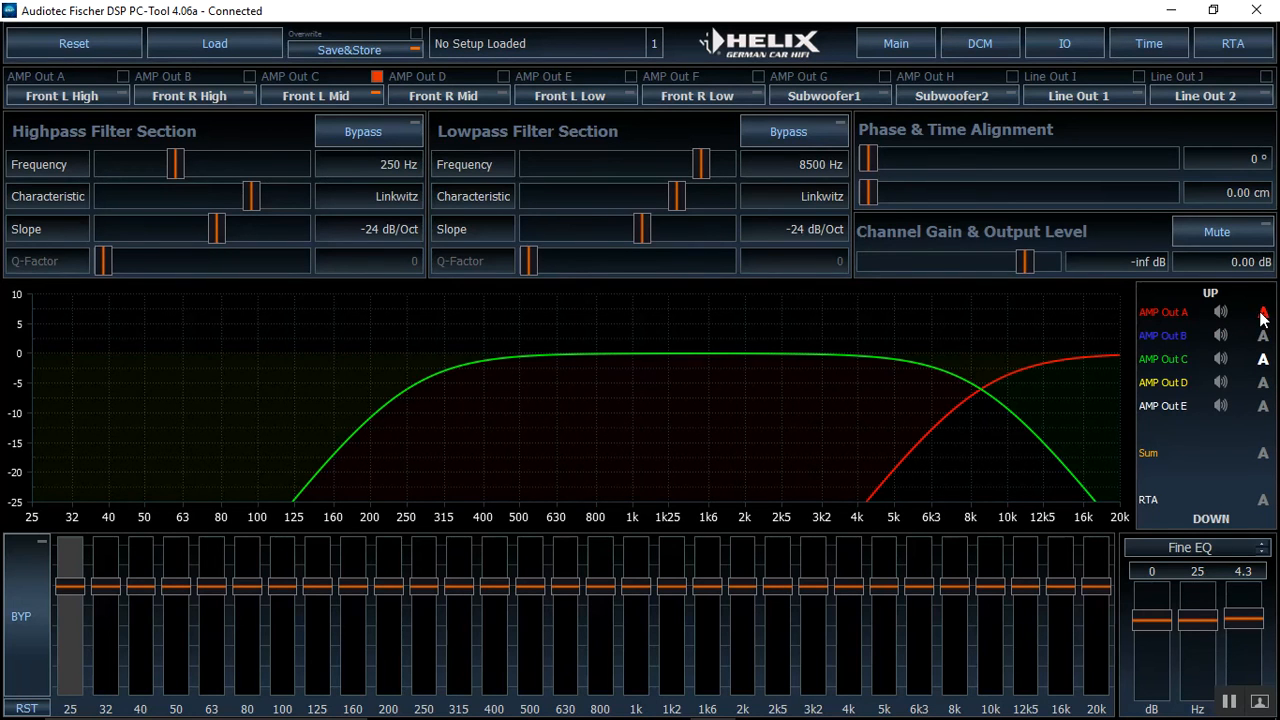
{"action": "left_click", "coordinate": [1263, 337]}
{"action": "left_click", "coordinate": [1263, 337]}
{"action": "left_click", "coordinate": [1263, 407]}
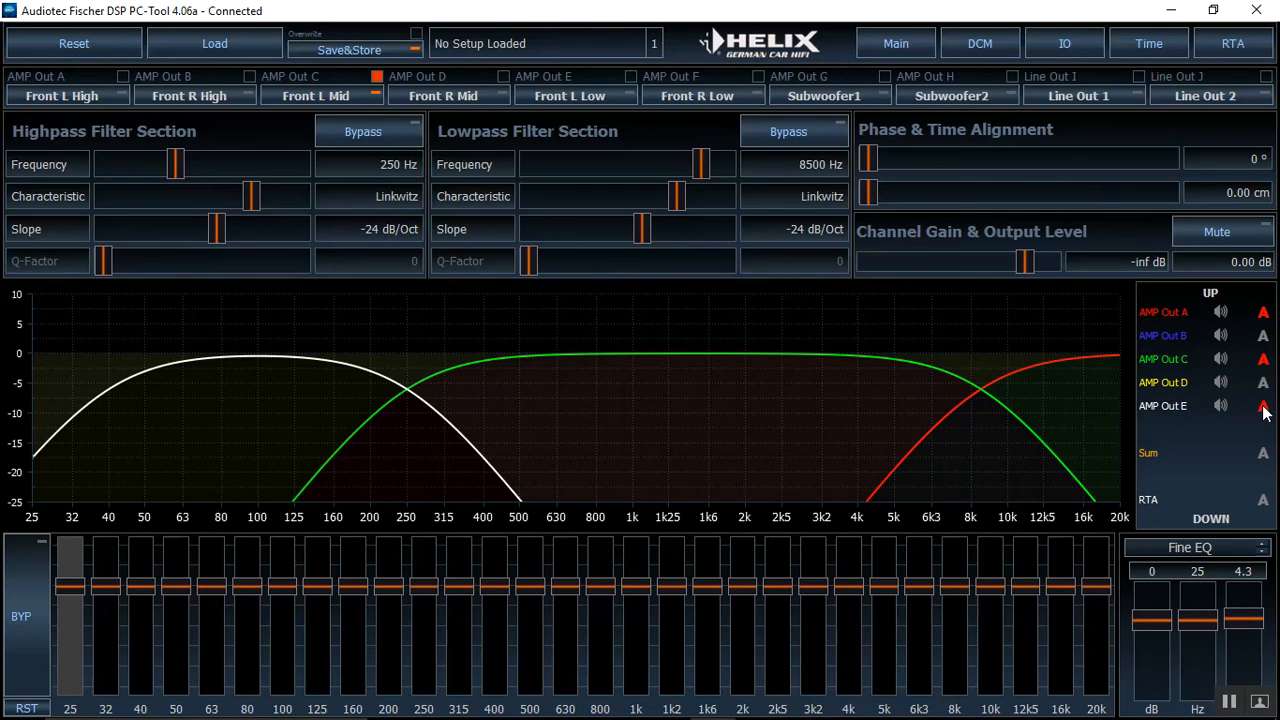
{"action": "left_click", "coordinate": [1191, 516]}
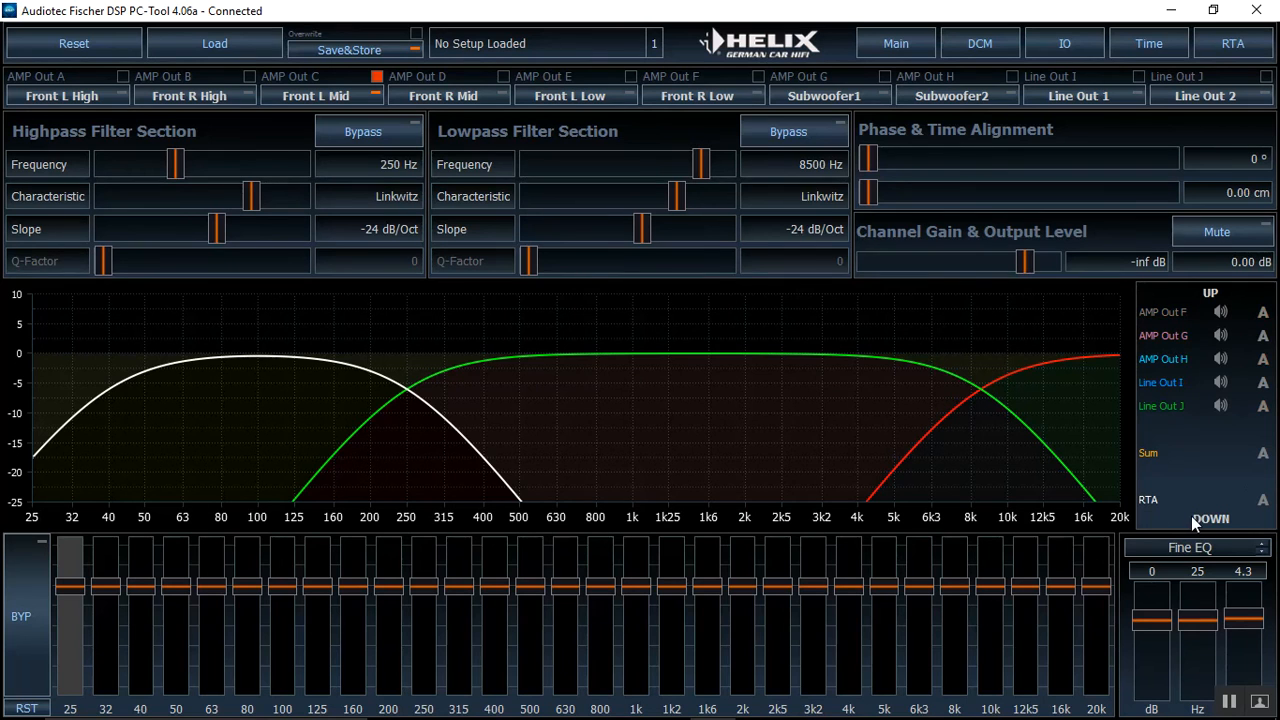
{"action": "left_click", "coordinate": [1263, 336]}
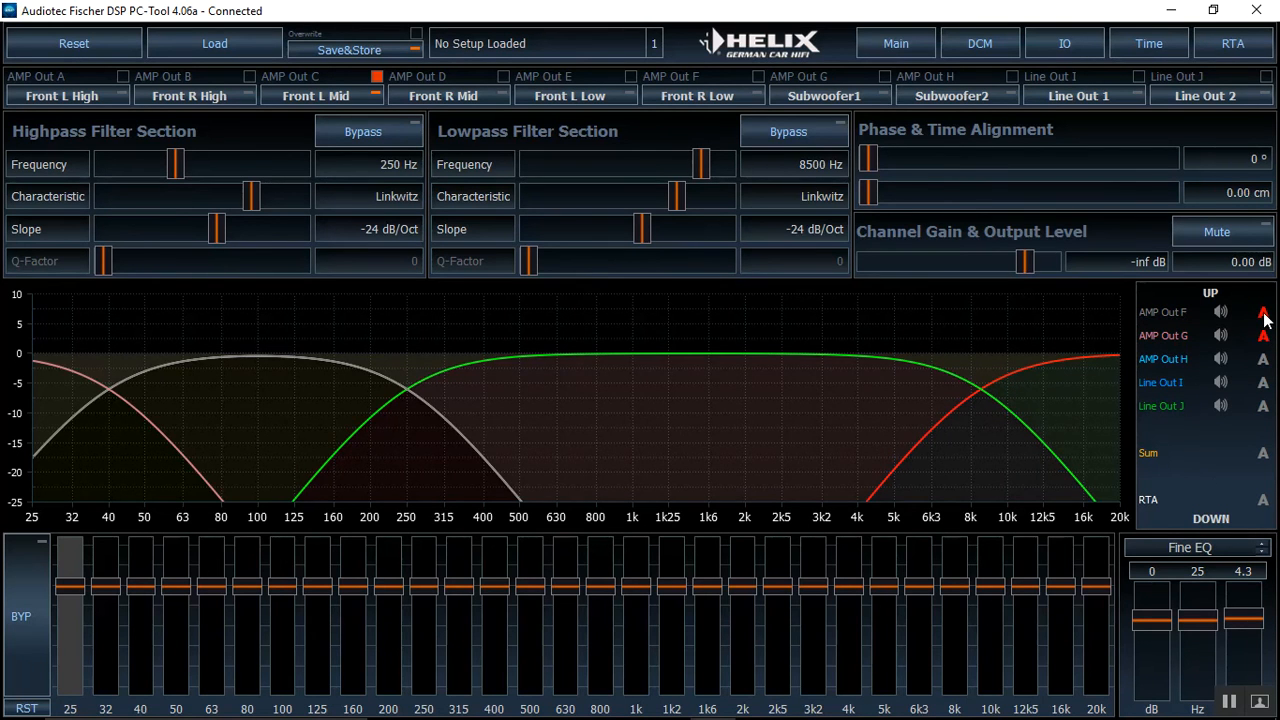
{"action": "left_click", "coordinate": [1263, 313]}
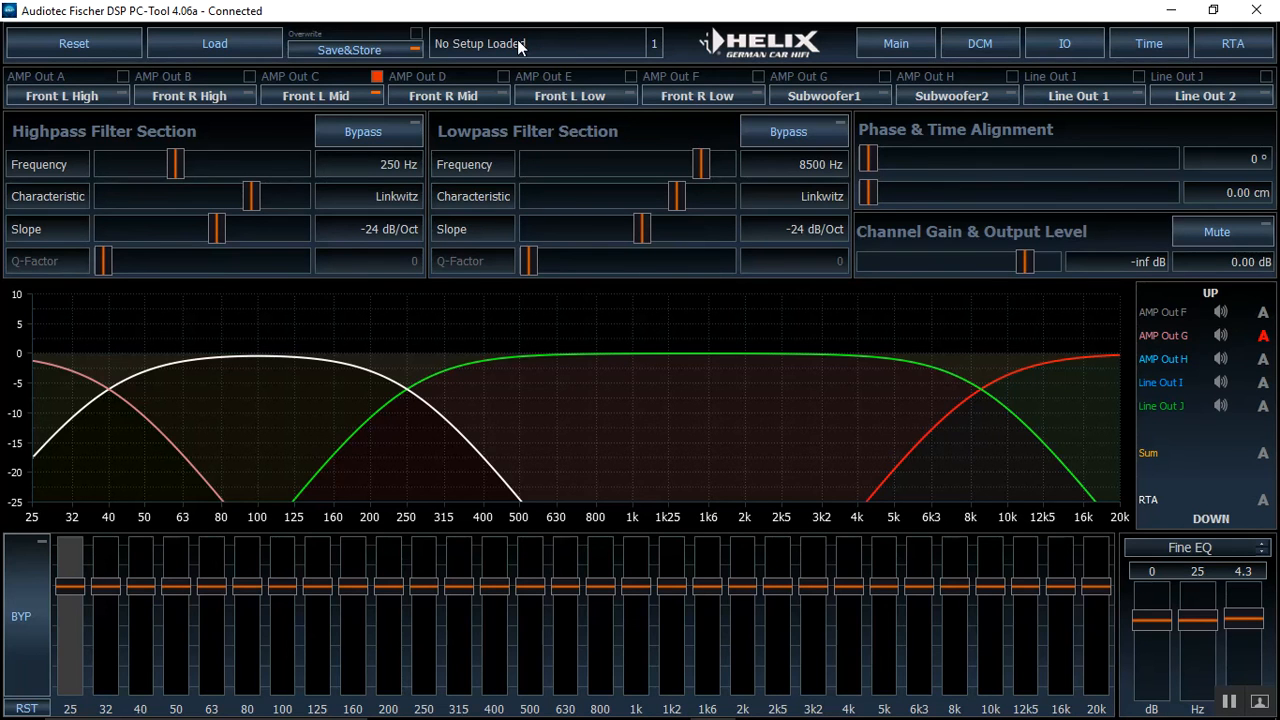
Step: Save and store the setup to preset 1 as test_1.afpx, replacing the existing file
{"action": "left_click", "coordinate": [399, 51]}
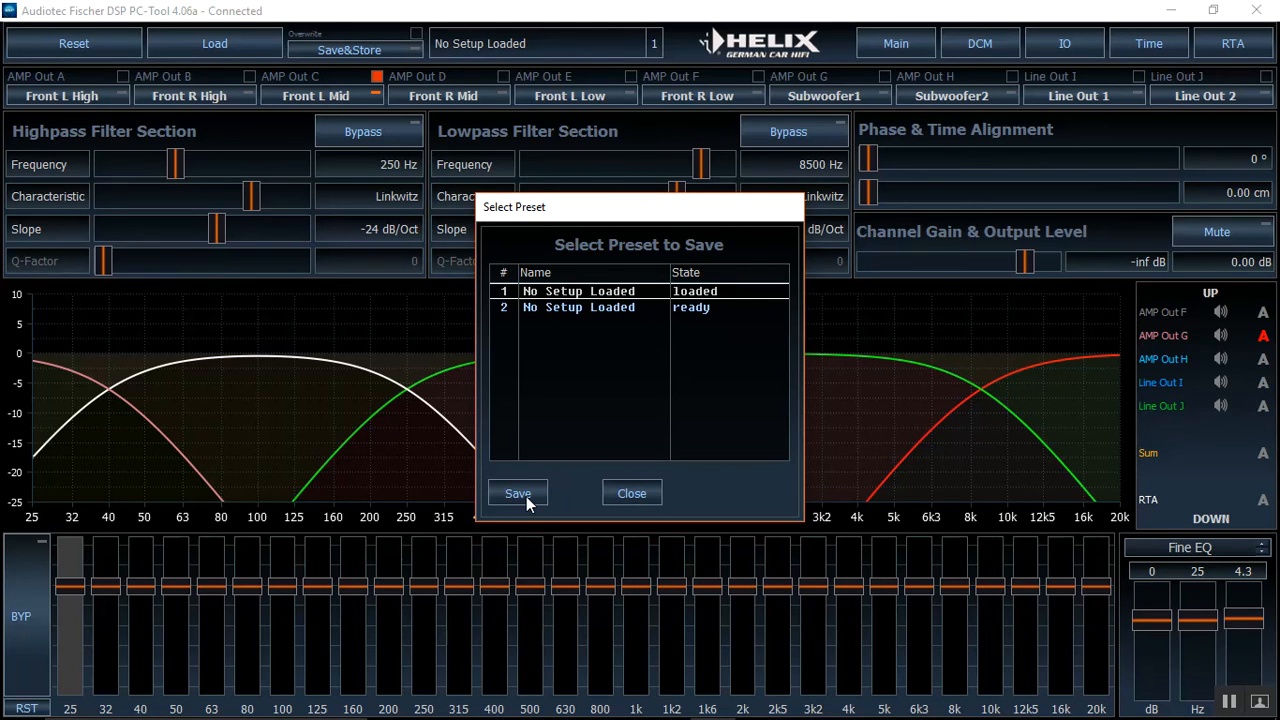
{"action": "left_click", "coordinate": [518, 493]}
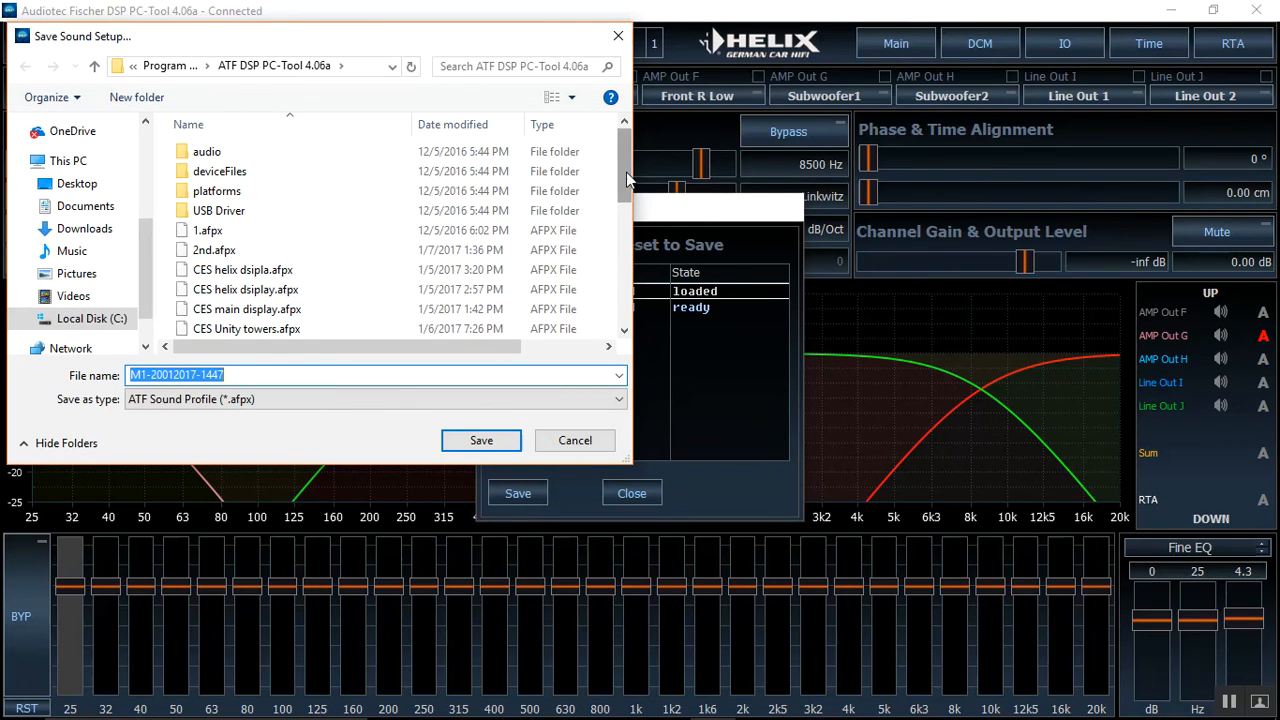
{"action": "left_click_drag", "start_coordinate": [627, 177], "coordinate": [627, 293]}
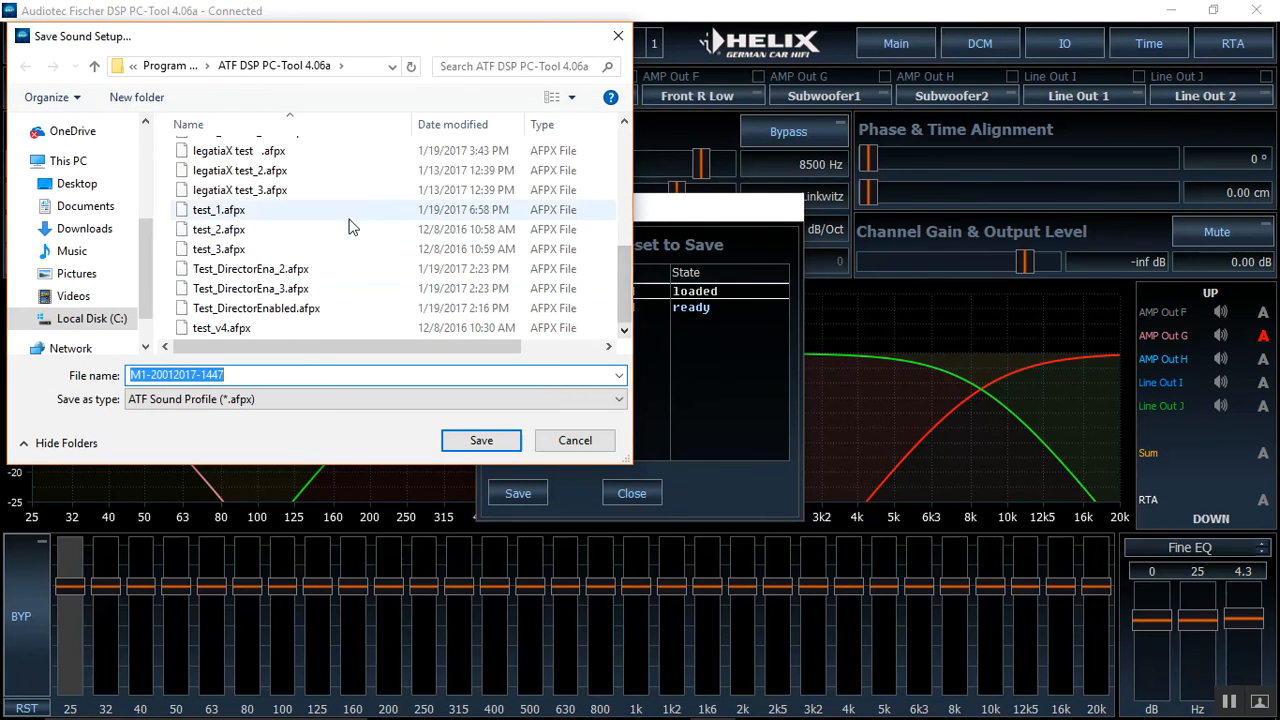
{"action": "left_click", "coordinate": [315, 213]}
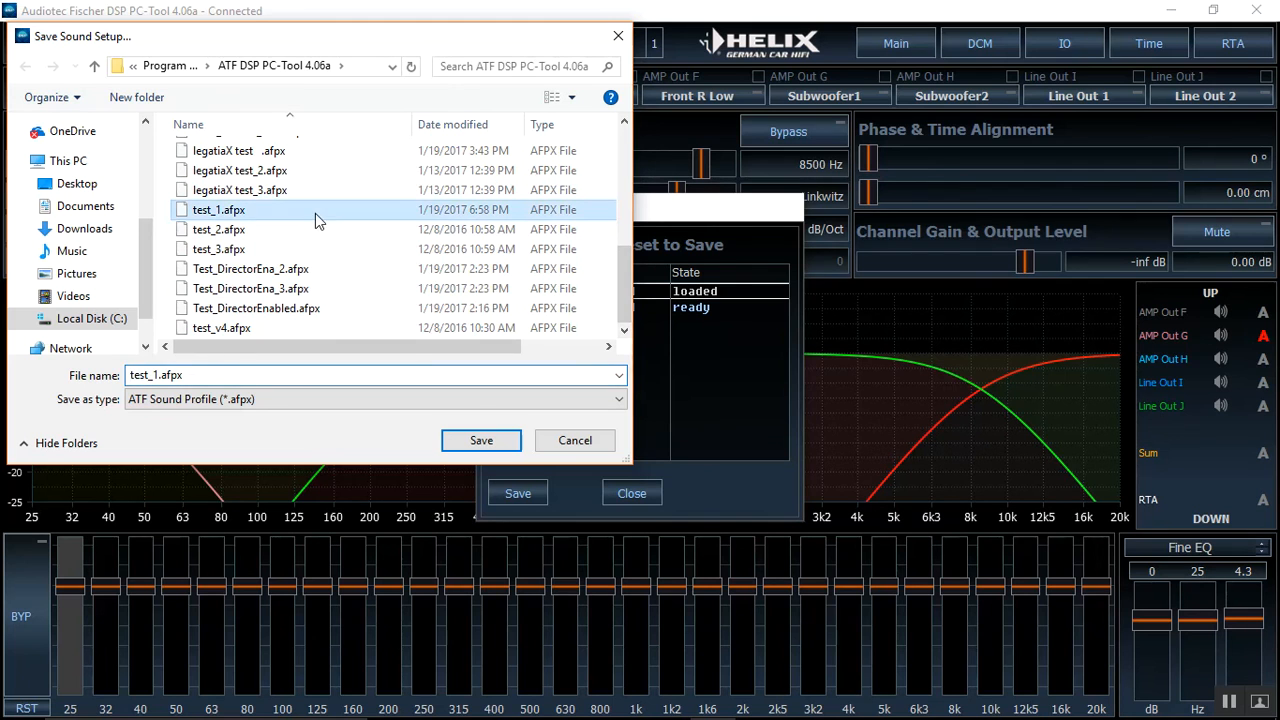
{"action": "left_click", "coordinate": [481, 441]}
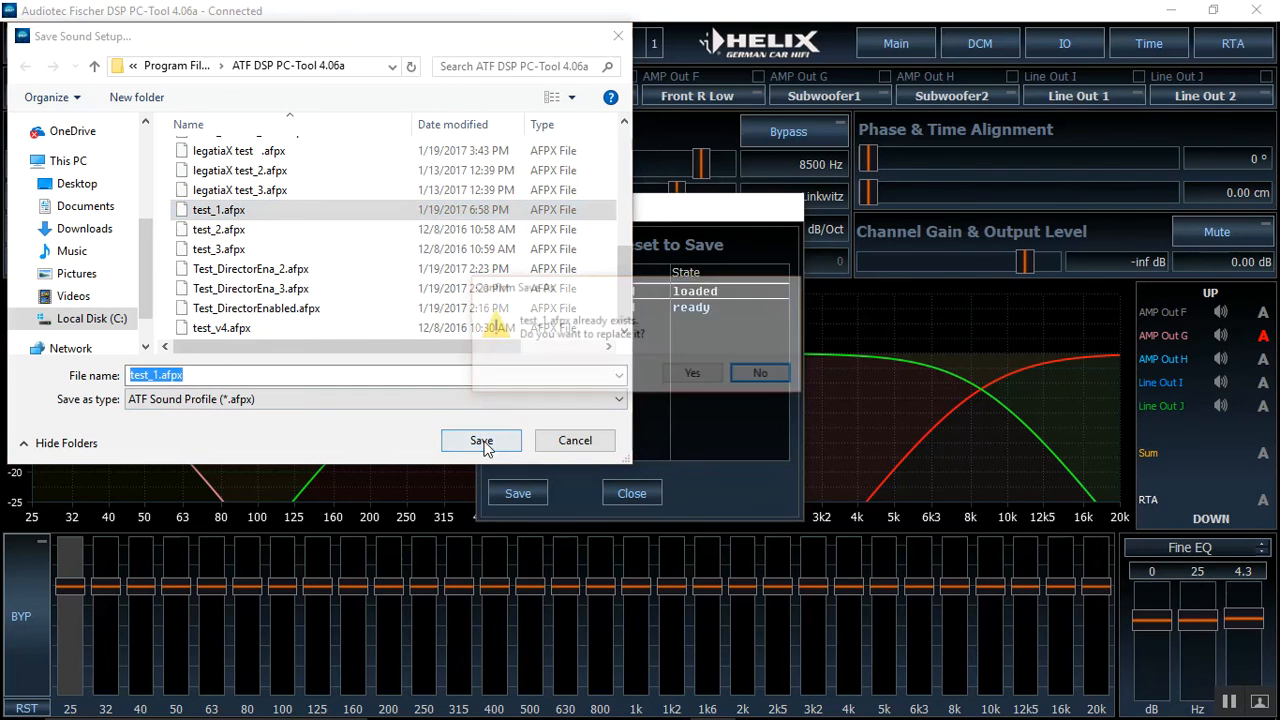
{"action": "left_click", "coordinate": [692, 376]}
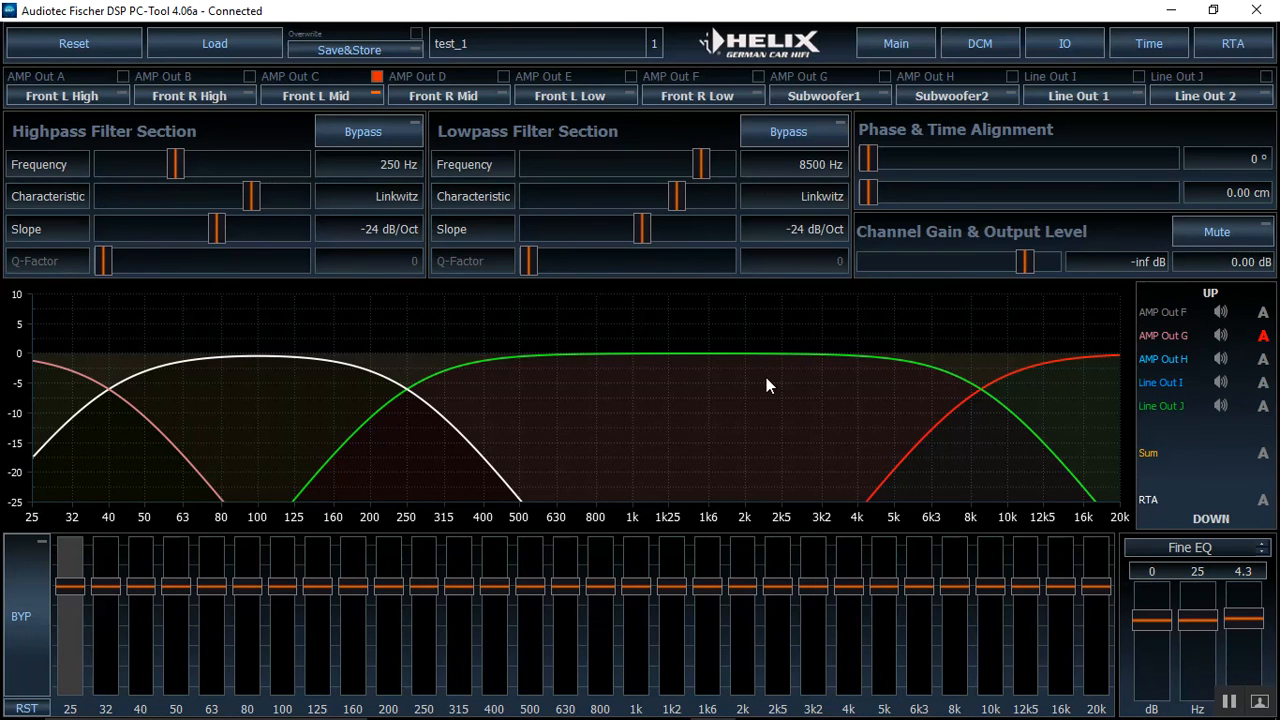
Step: Apply a 6 dB Shelf EQ boost at 20000 Hz to the temporarily linked Front L High and Front R High outputs
{"action": "left_click", "coordinate": [99, 97]}
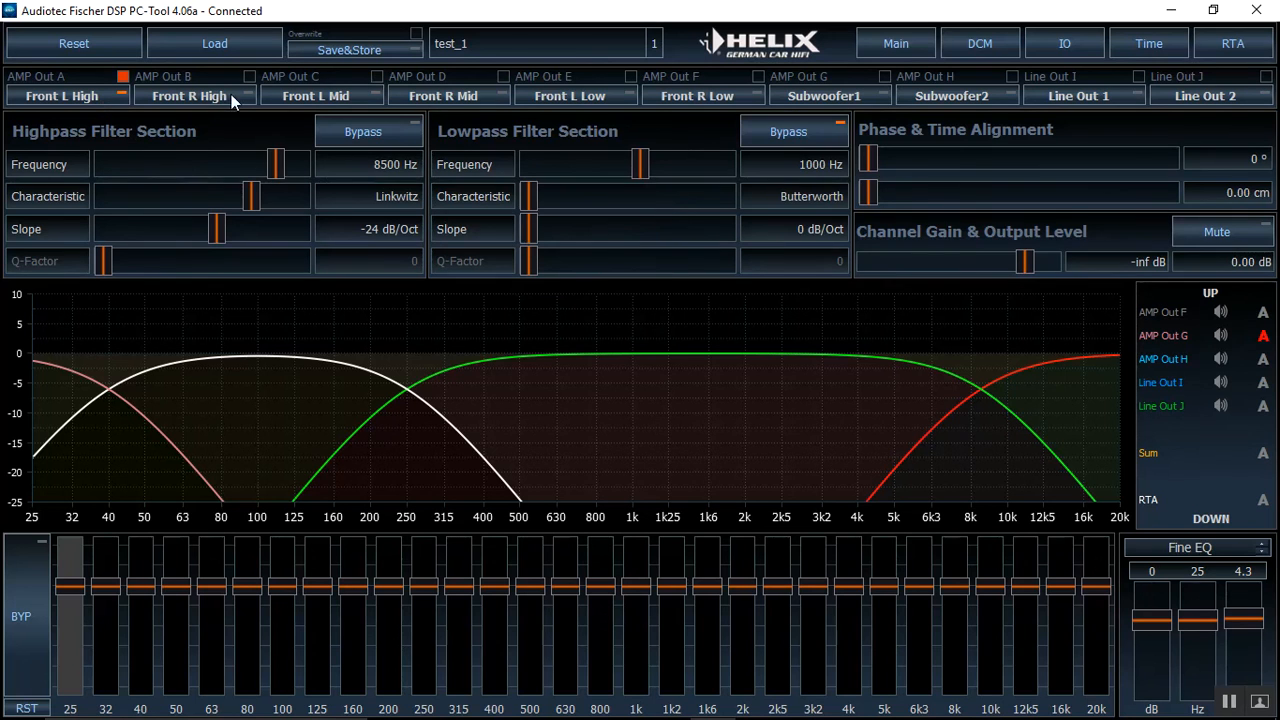
{"action": "left_click", "coordinate": [250, 77]}
{"action": "left_click", "coordinate": [1097, 568]}
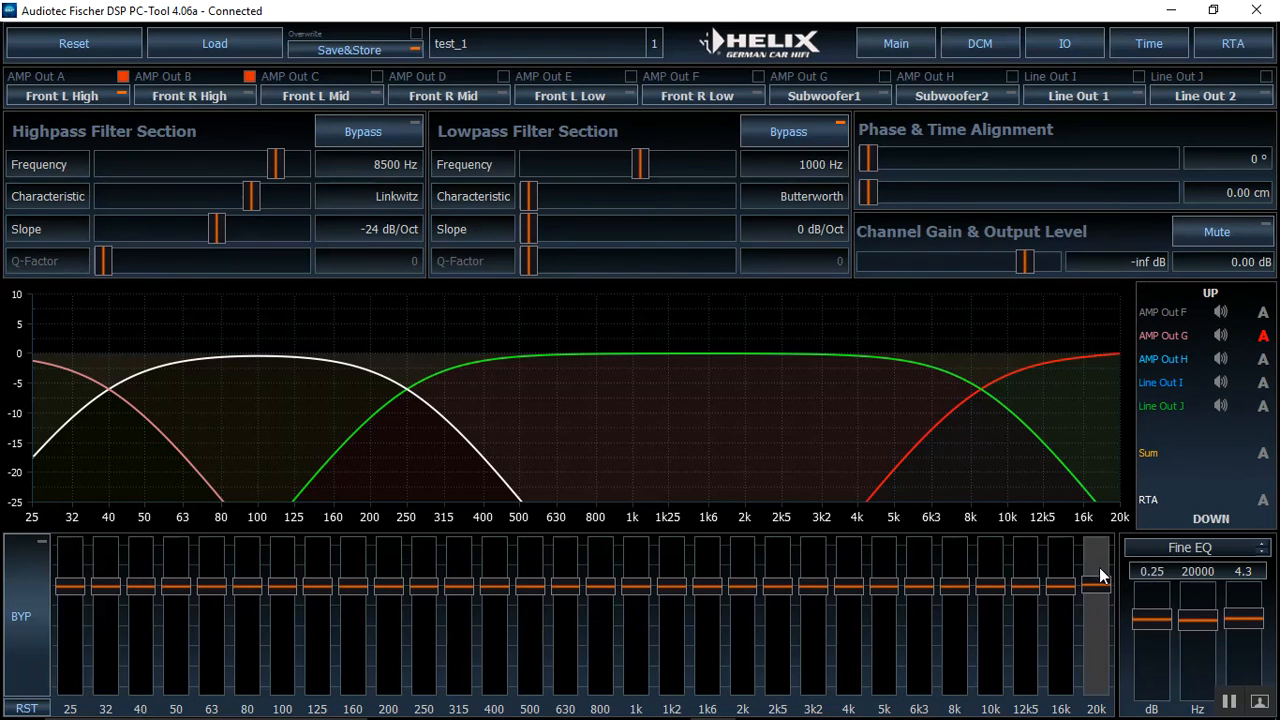
{"action": "left_click", "coordinate": [1166, 549]}
{"action": "left_click", "coordinate": [1166, 549]}
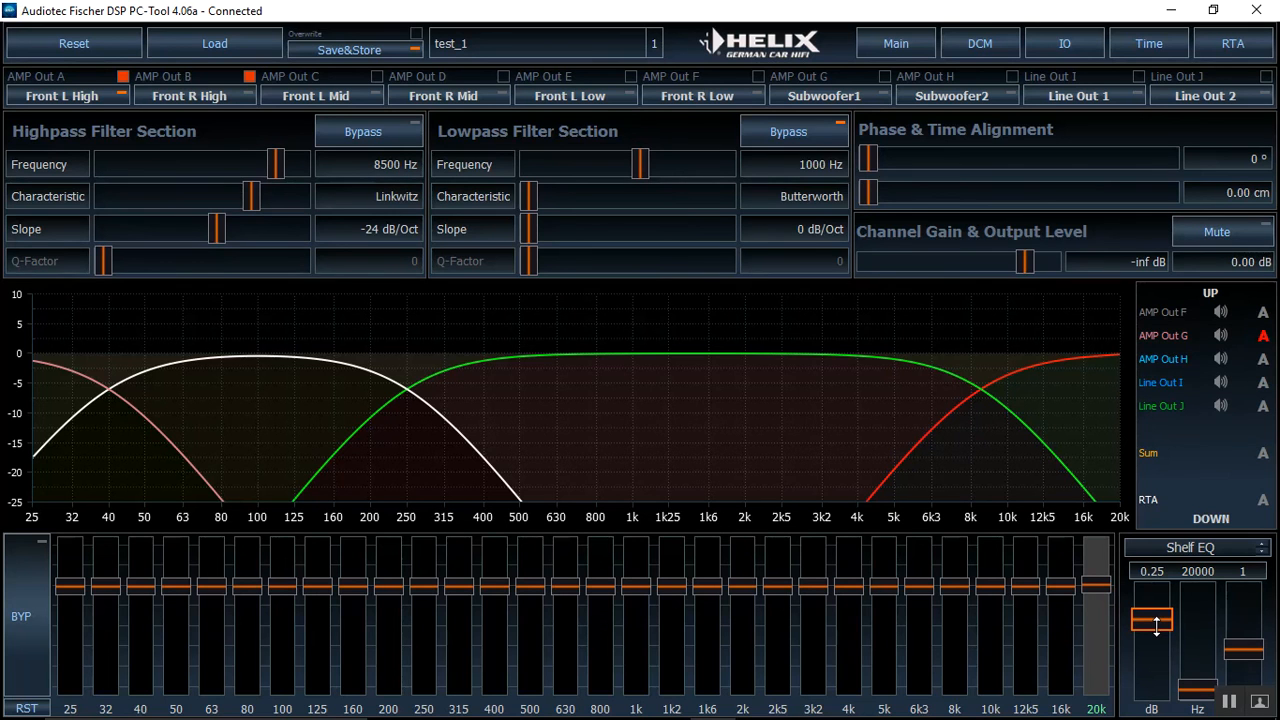
{"action": "left_click_drag", "start_coordinate": [1156, 622], "coordinate": [1153, 568]}
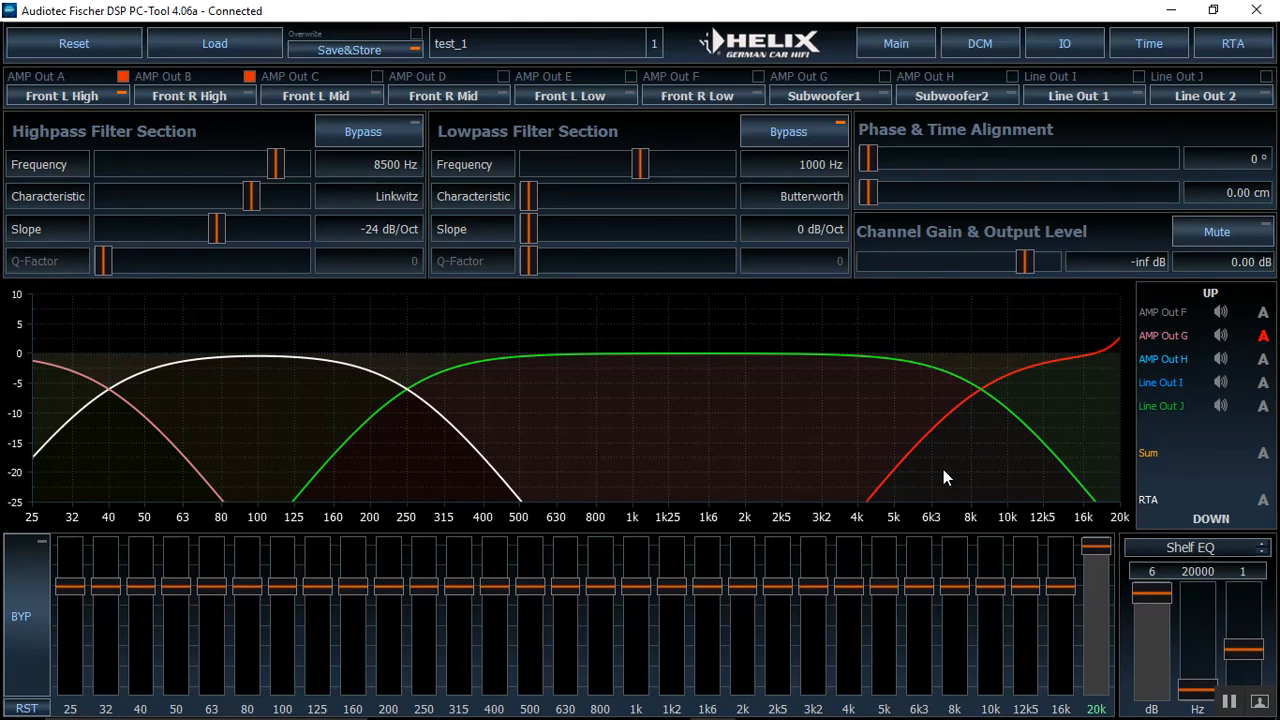
{"action": "left_click", "coordinate": [248, 78]}
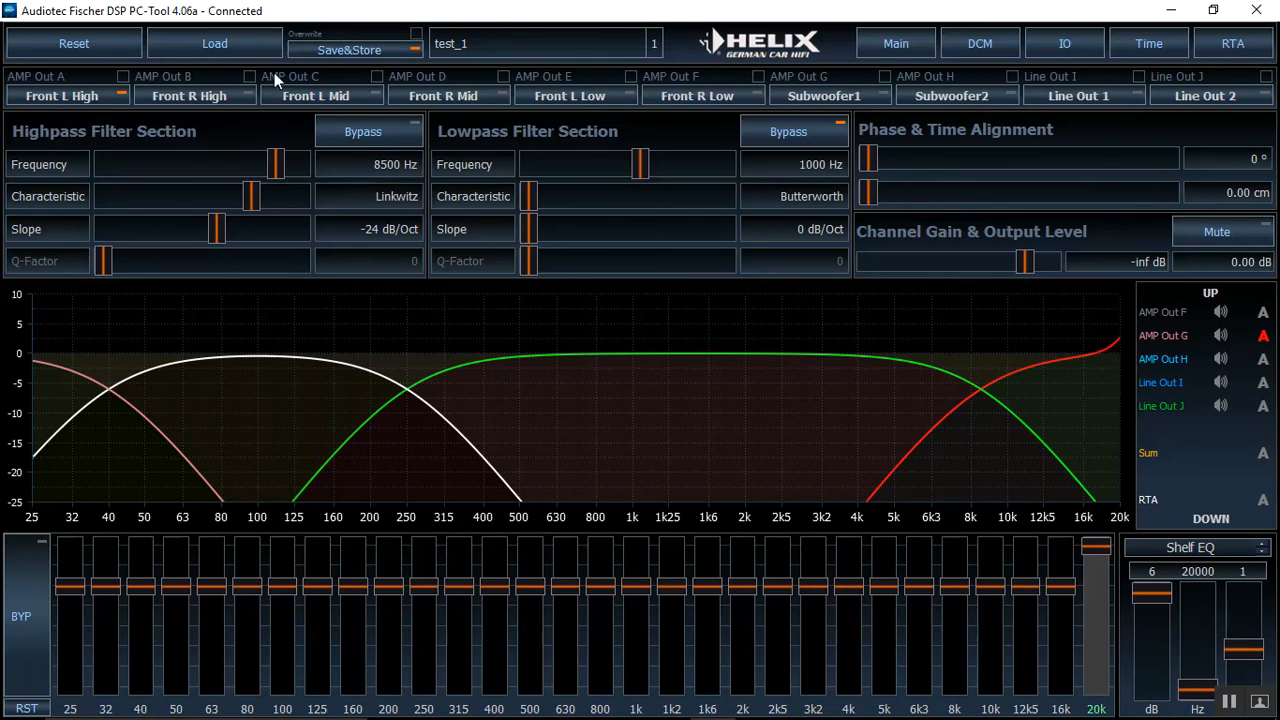
Step: Save and store the boosted setup to preset 2 as test_2.afpx, replacing the existing file
{"action": "left_click", "coordinate": [374, 52]}
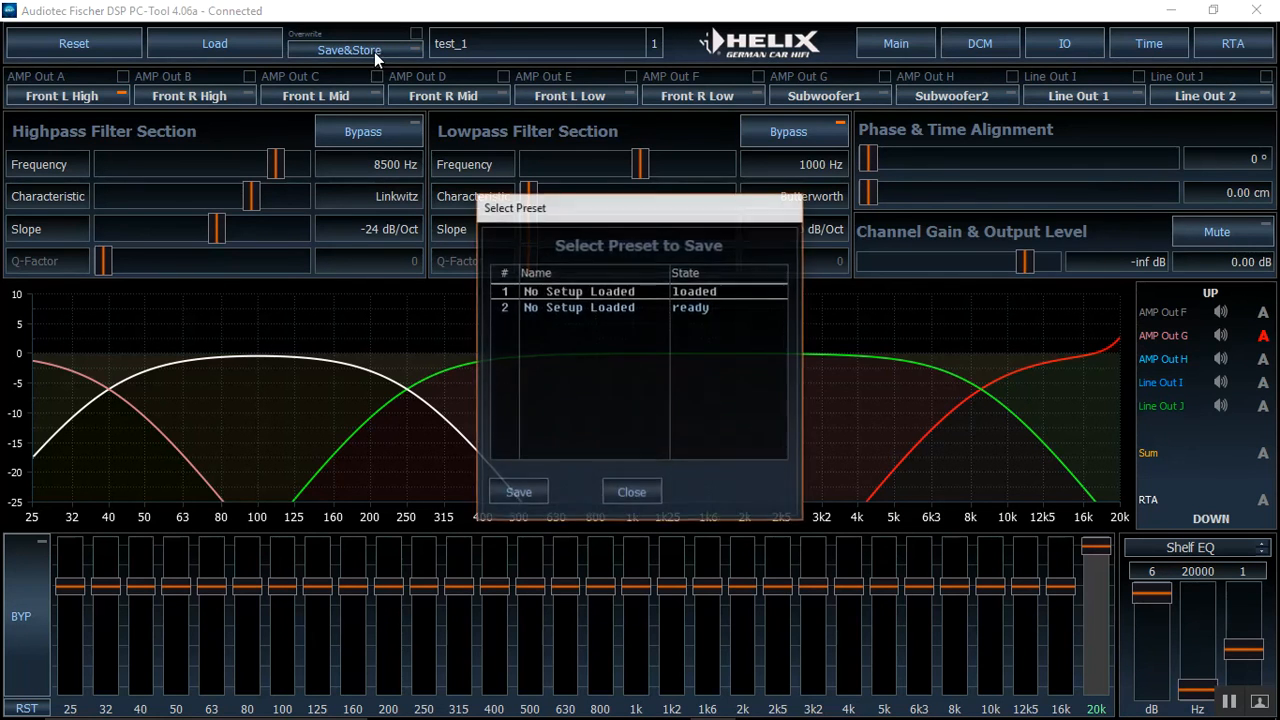
{"action": "left_click", "coordinate": [595, 307]}
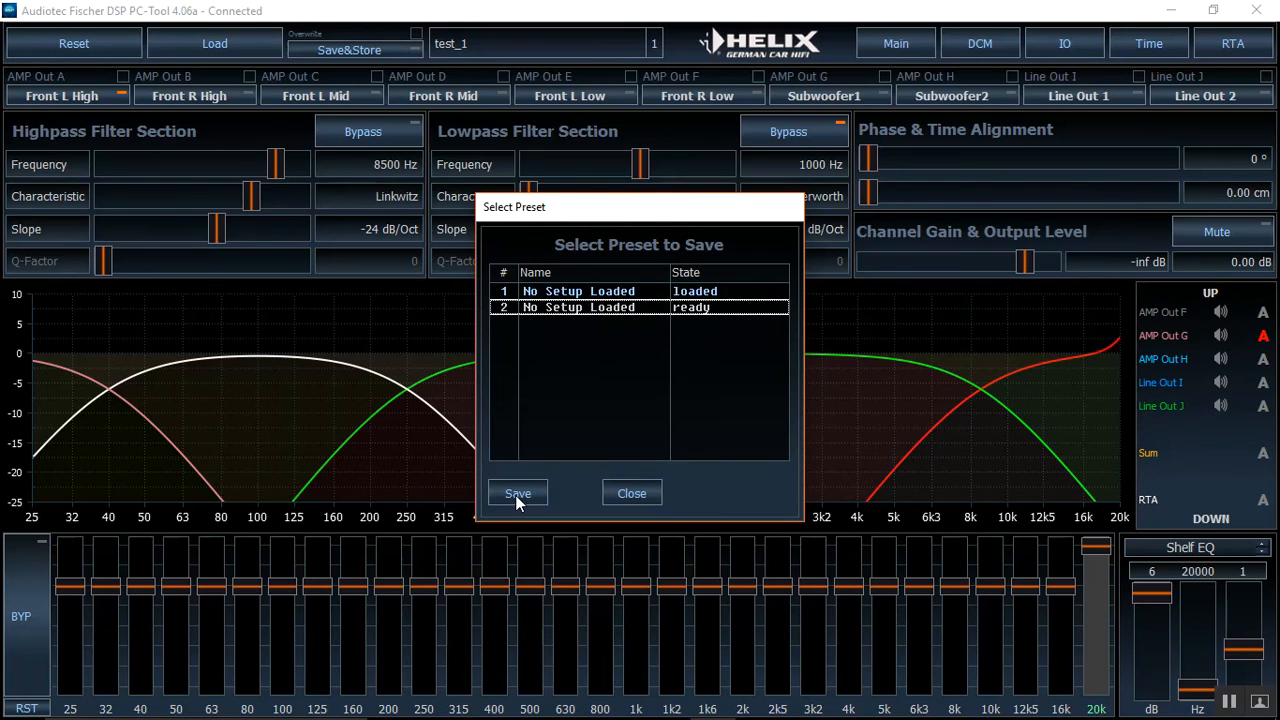
{"action": "left_click", "coordinate": [517, 495]}
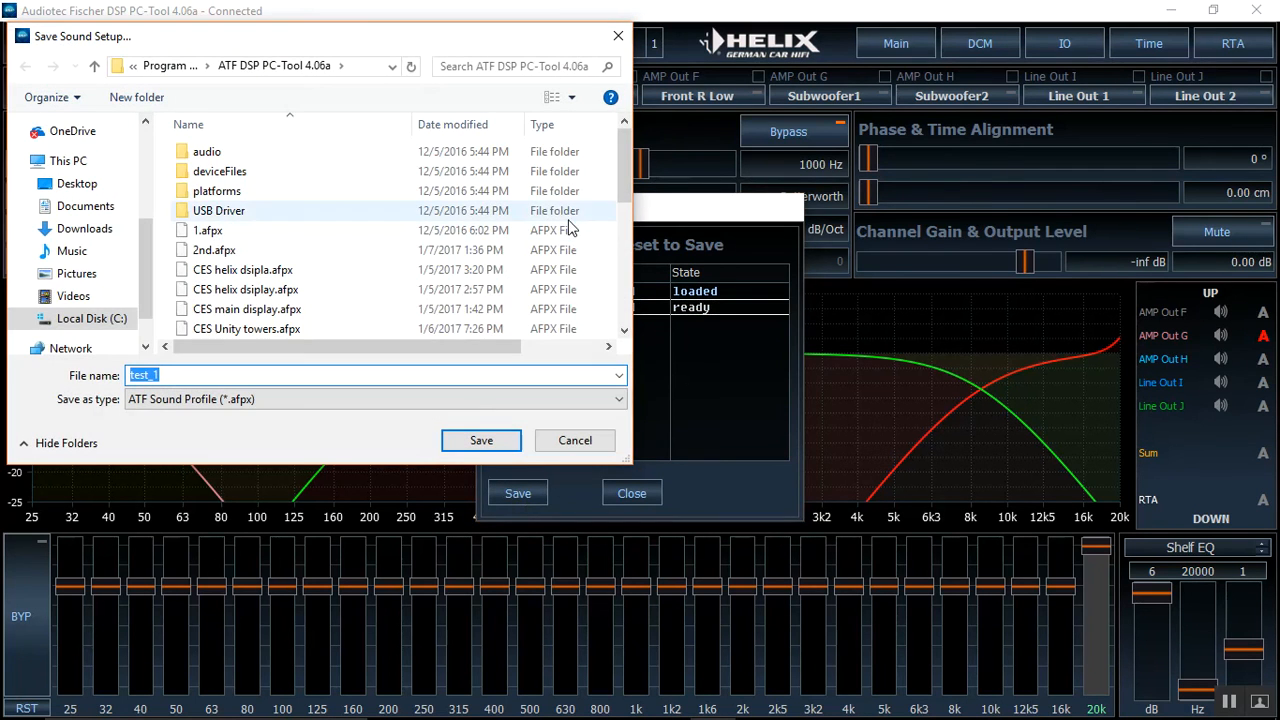
{"action": "left_click_drag", "start_coordinate": [624, 174], "coordinate": [619, 287]}
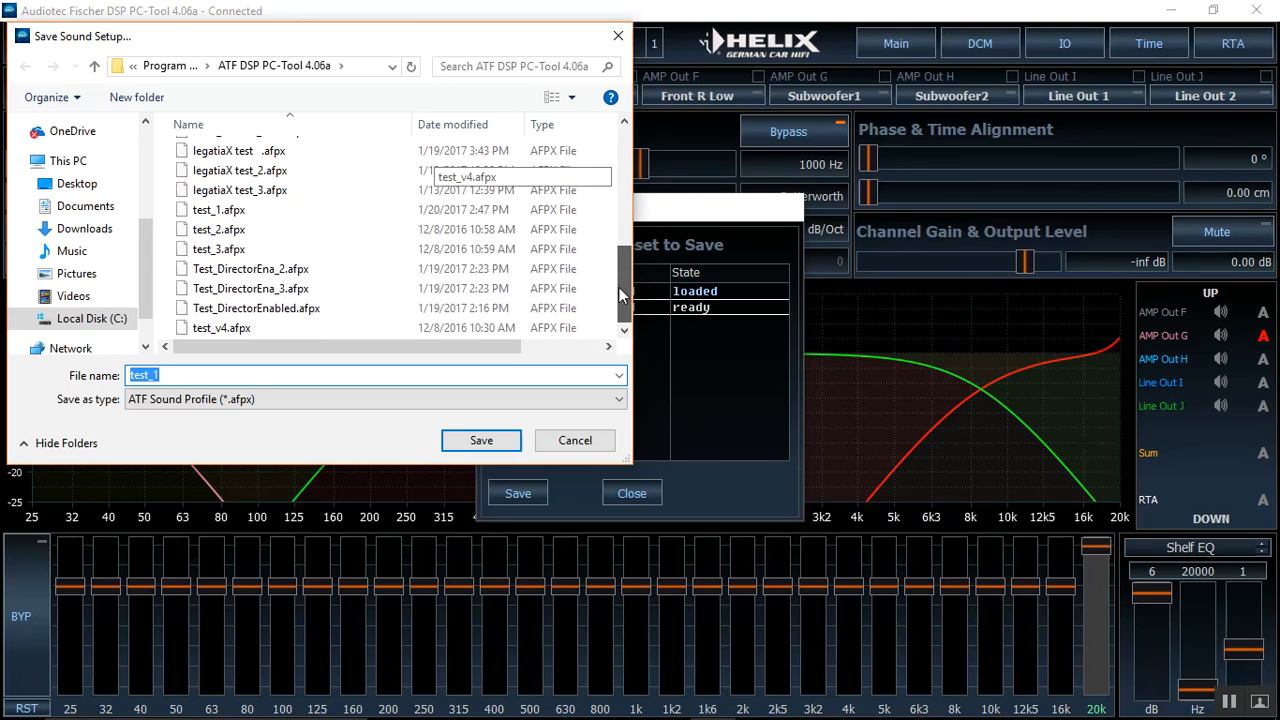
{"action": "left_click", "coordinate": [309, 232]}
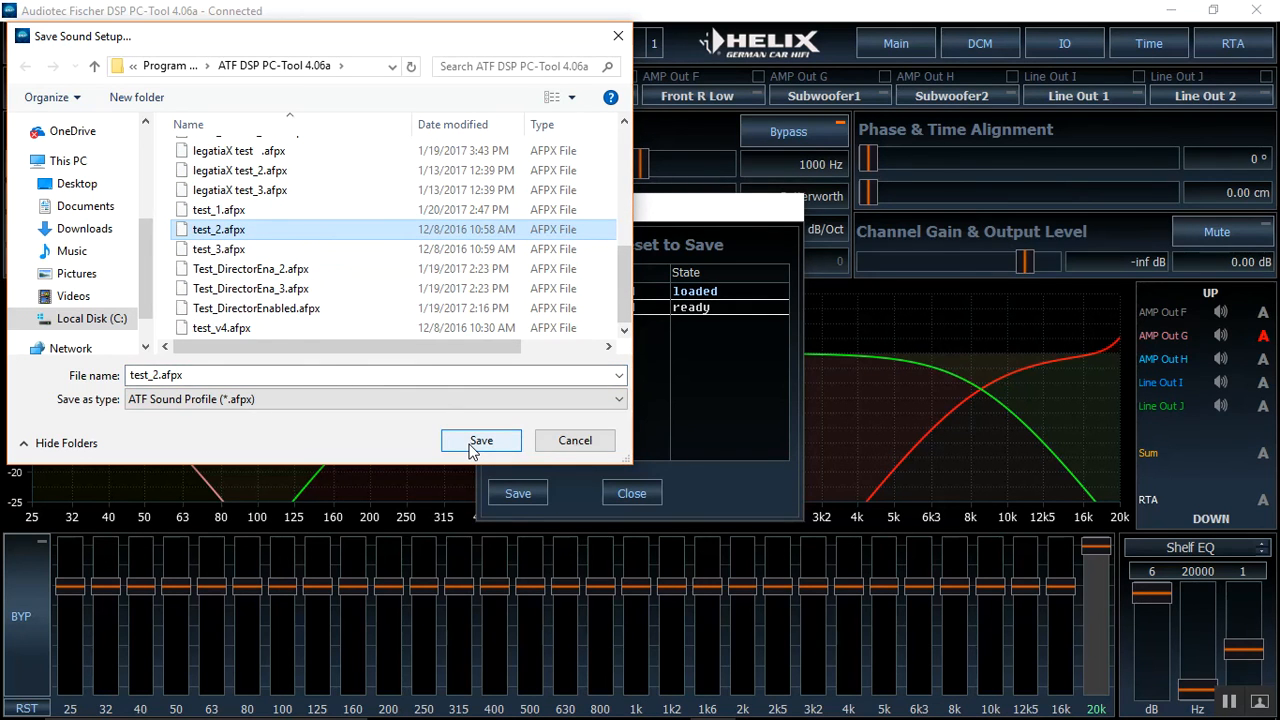
{"action": "left_click", "coordinate": [472, 446]}
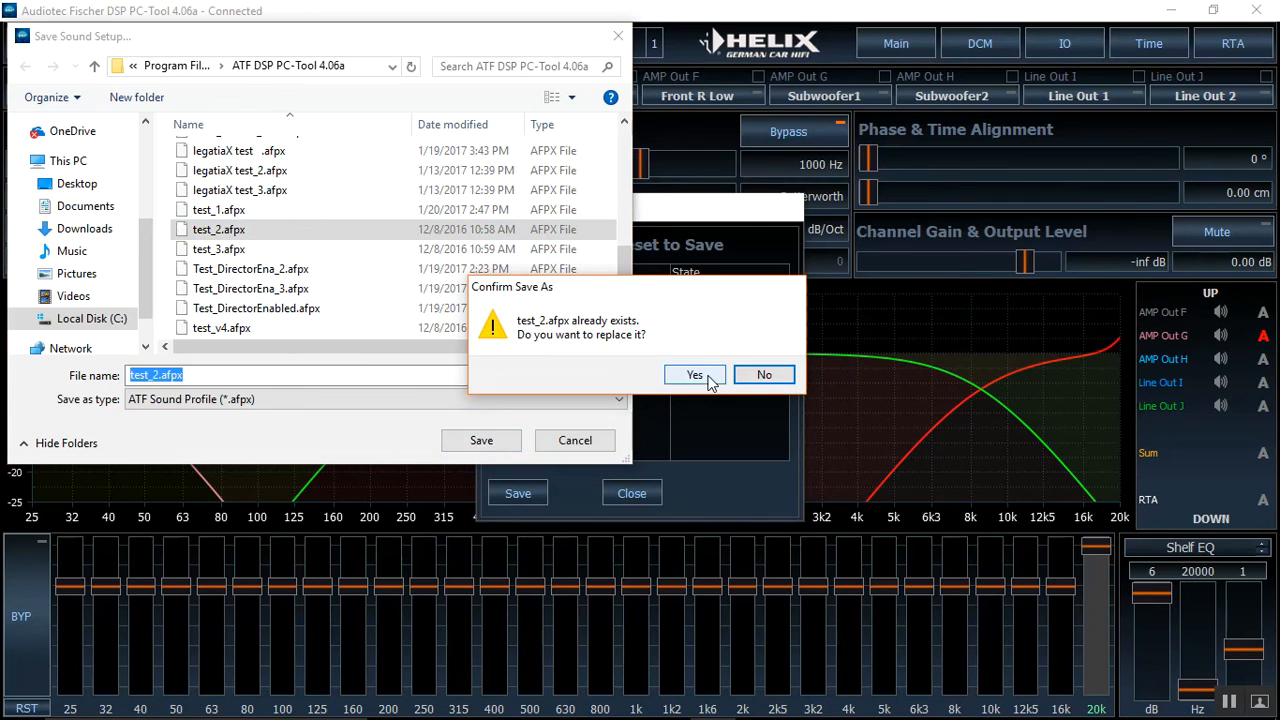
{"action": "left_click", "coordinate": [695, 375]}
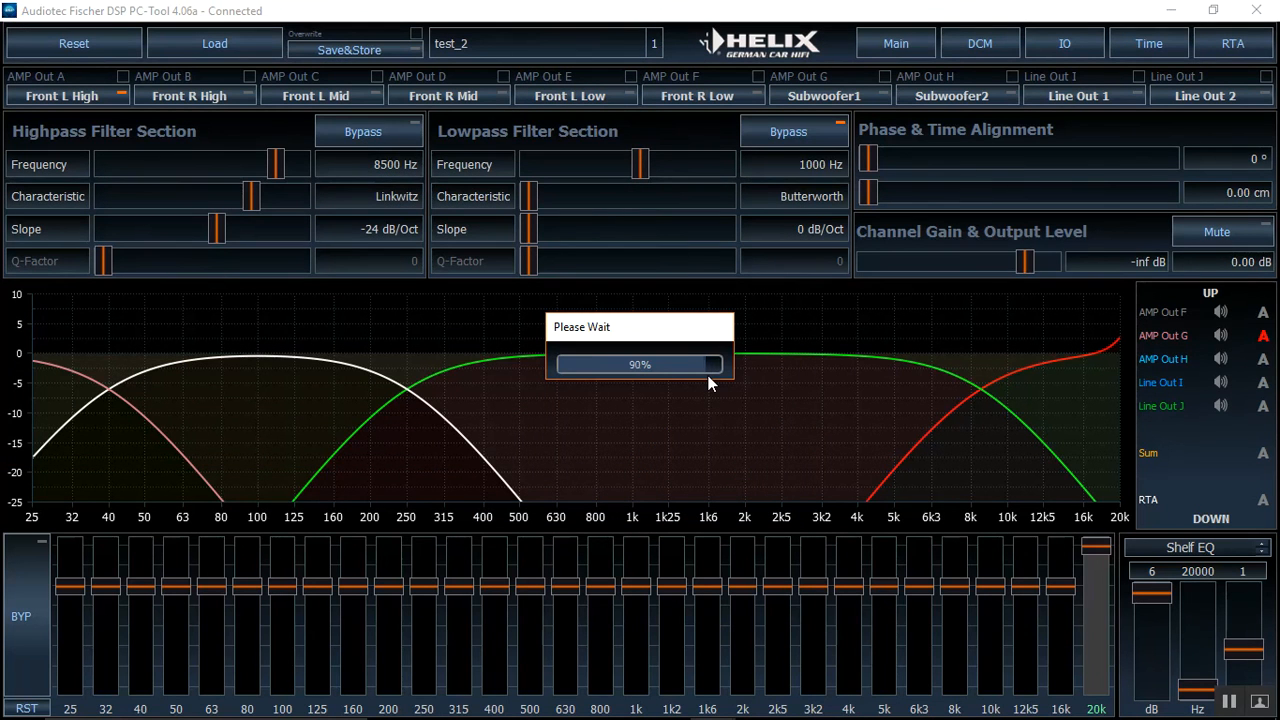